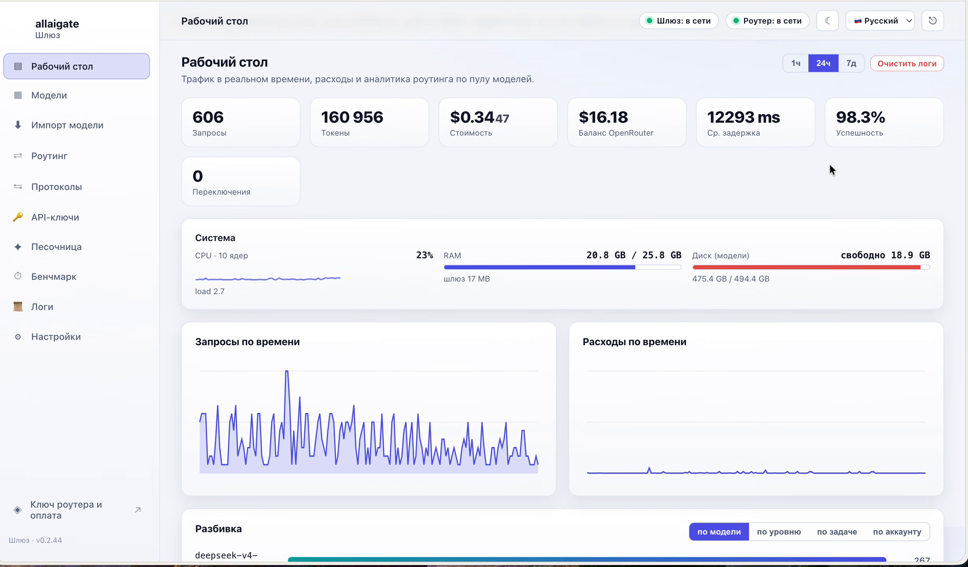
Group the dashboard request breakdown by tier (low 277, medium 220, high 41)
scroll(826, 167, down, 5)
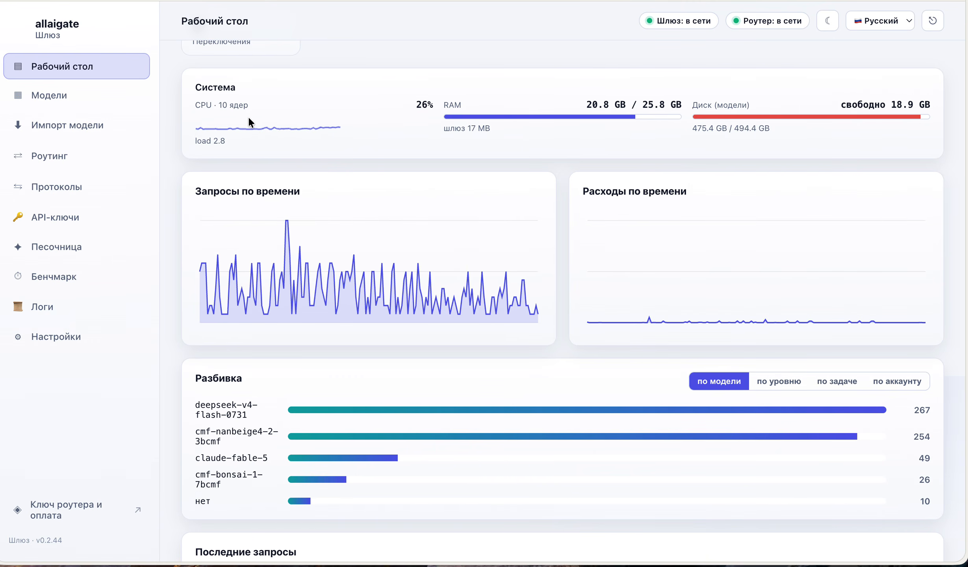
scroll(804, 174, down, 6)
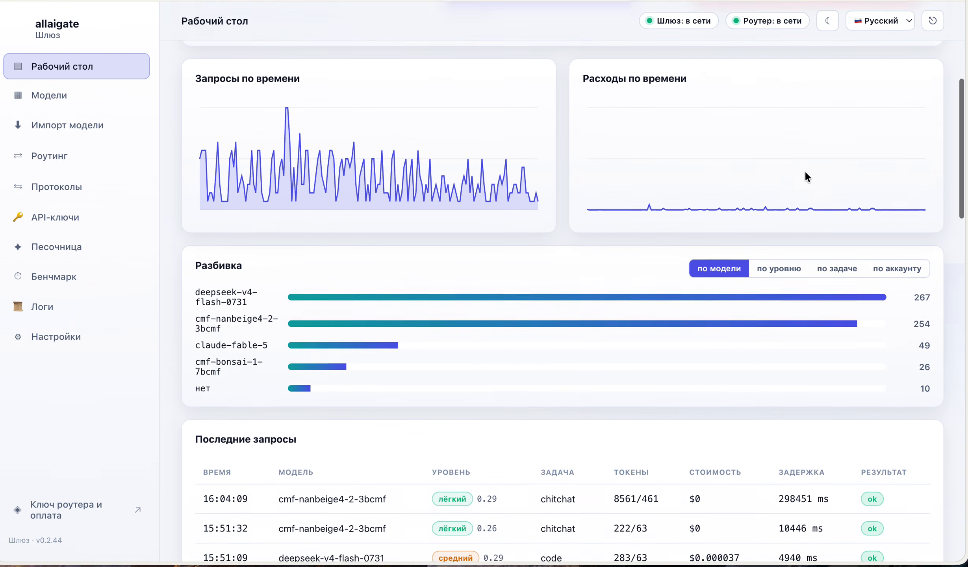
scroll(805, 174, down, 5)
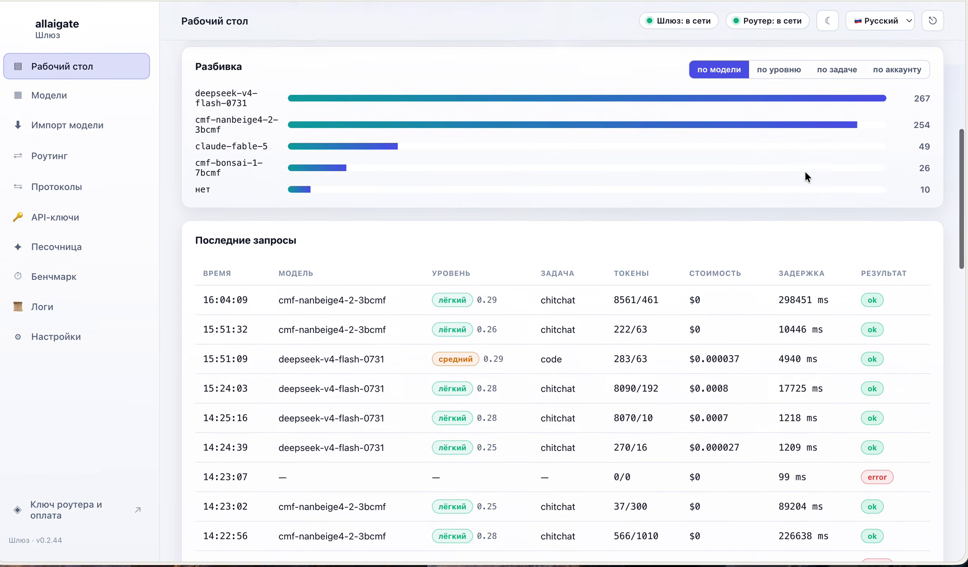
scroll(805, 176, up, 8)
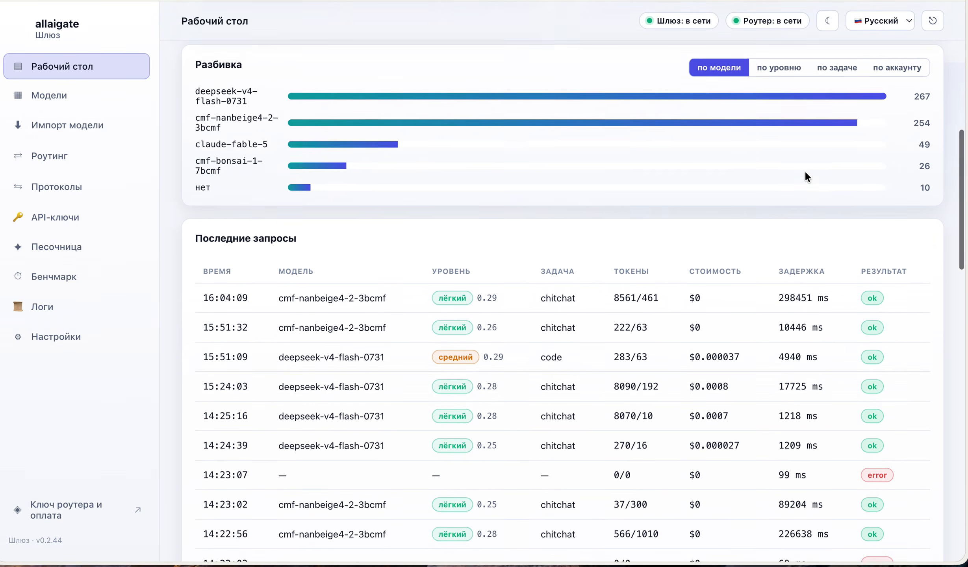
scroll(805, 176, up, 5)
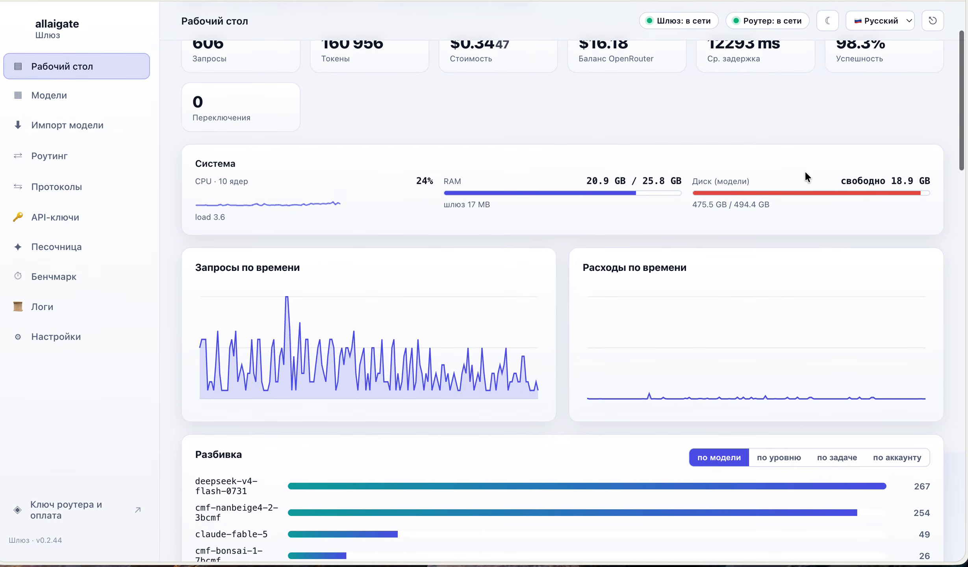
scroll(805, 176, down, 4)
click(779, 314)
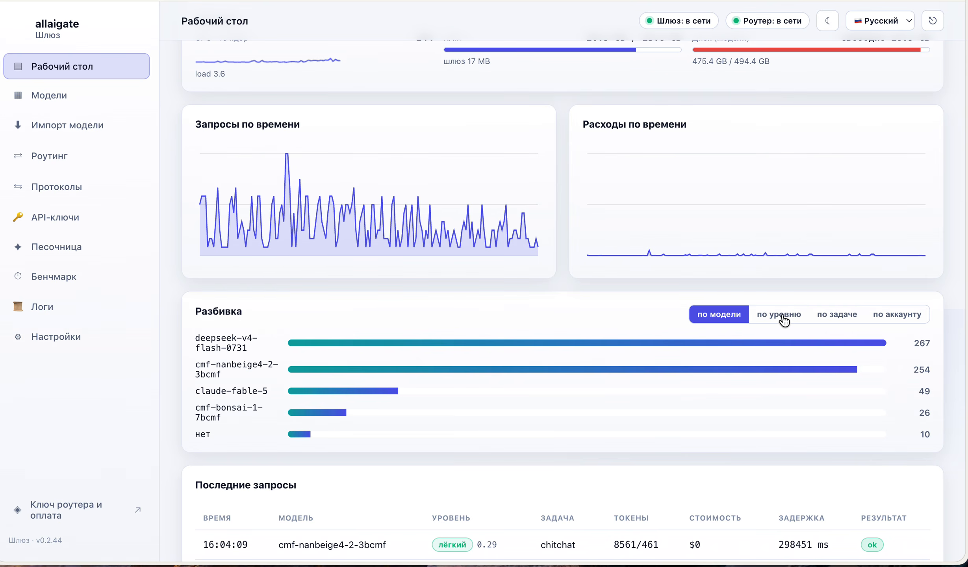
Open the Models page listing claude-fable-5, deepseek-v4-flash-0731 and cmf-nanbeige4-2-3bcmf
scroll(783, 313, up, 8)
scroll(783, 313, down, 17)
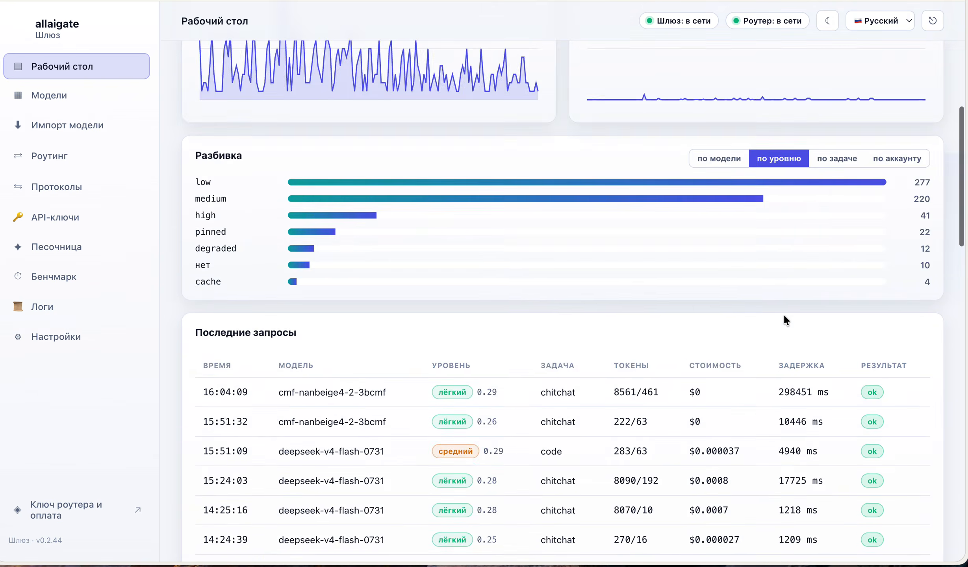
scroll(783, 315, up, 3)
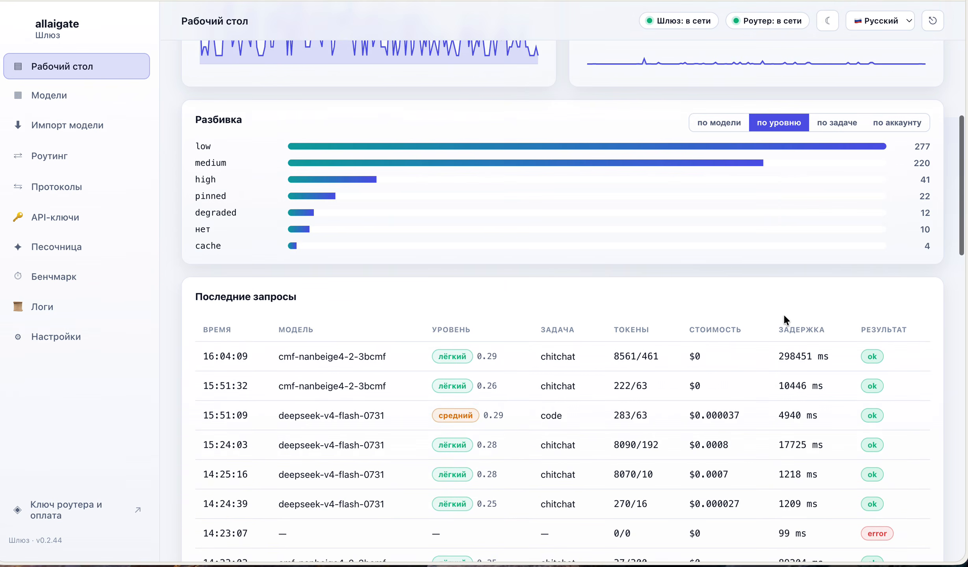
click(57, 102)
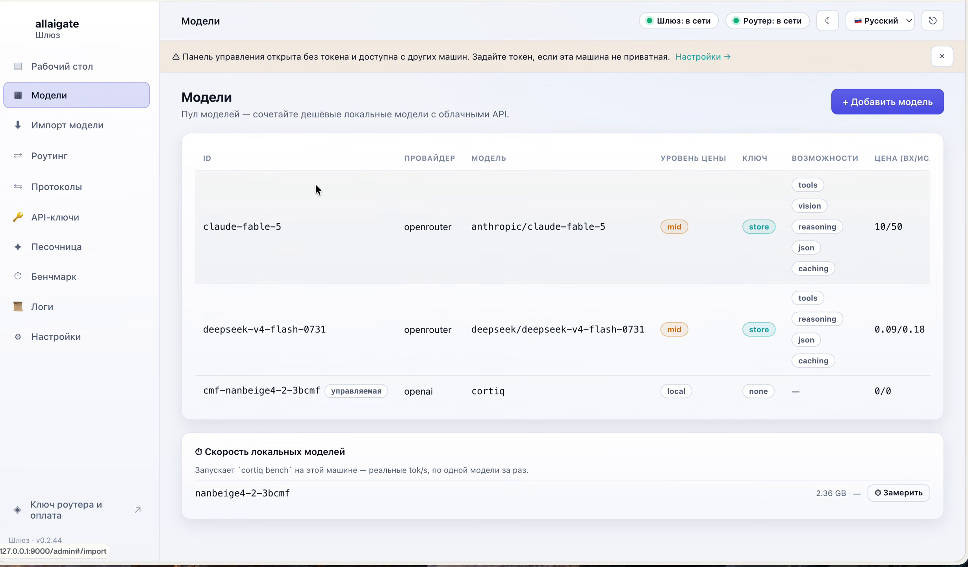
Start a new model entry with provider openrouter and begin filling its API-key field
click(886, 103)
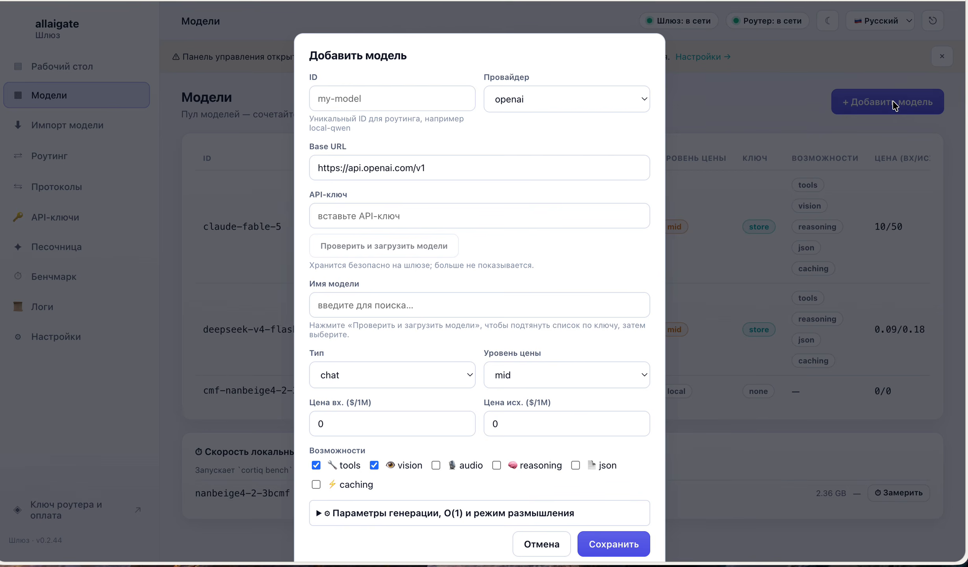
click(583, 106)
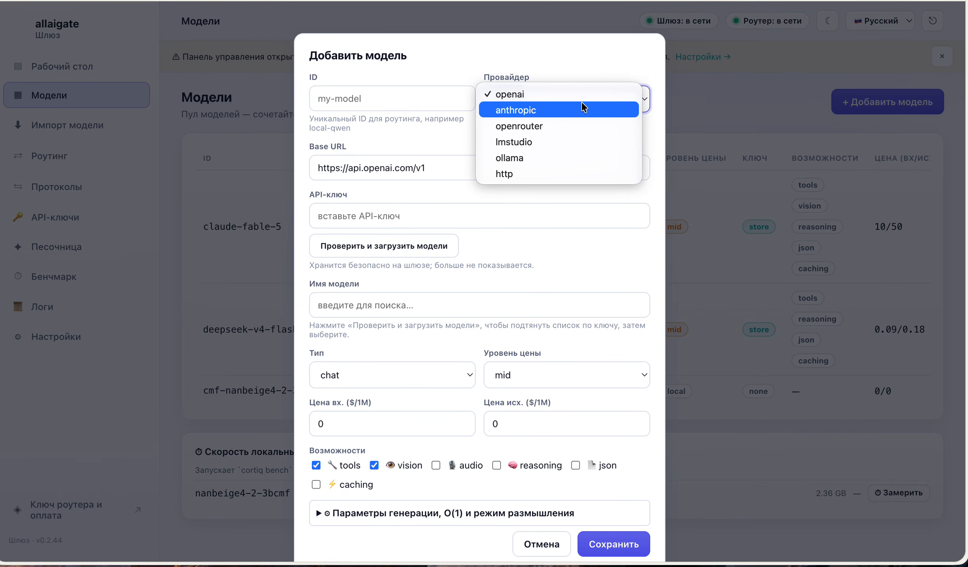
click(574, 120)
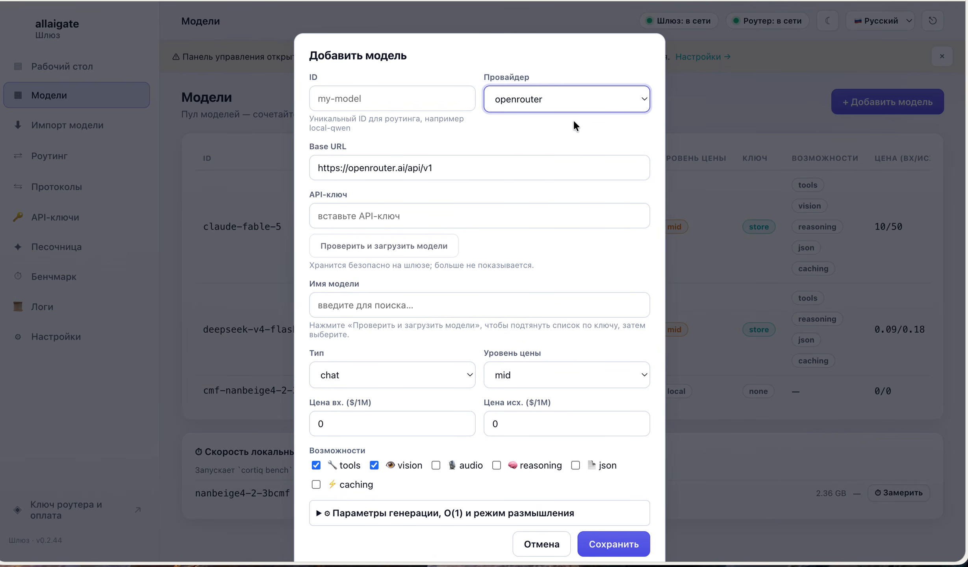
click(370, 215)
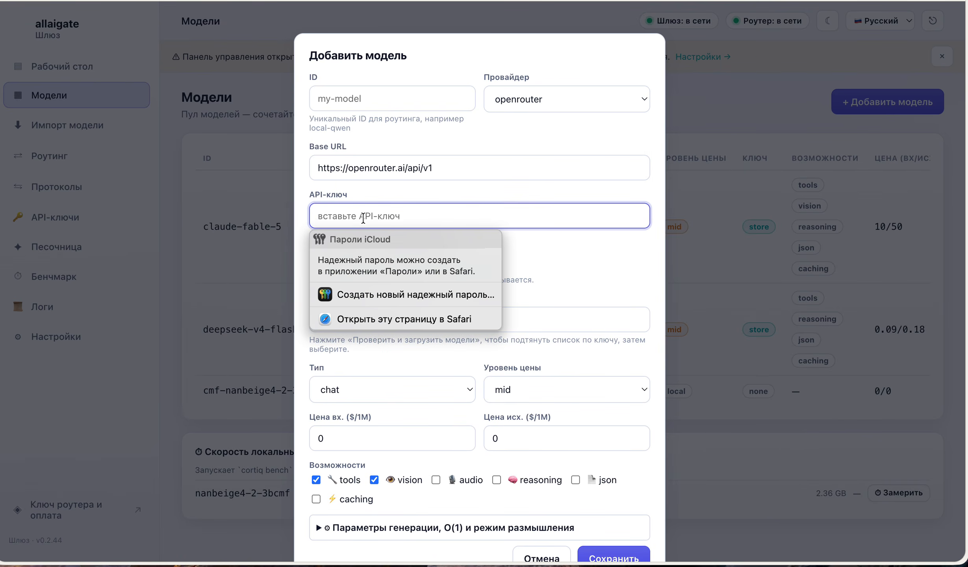
click(453, 186)
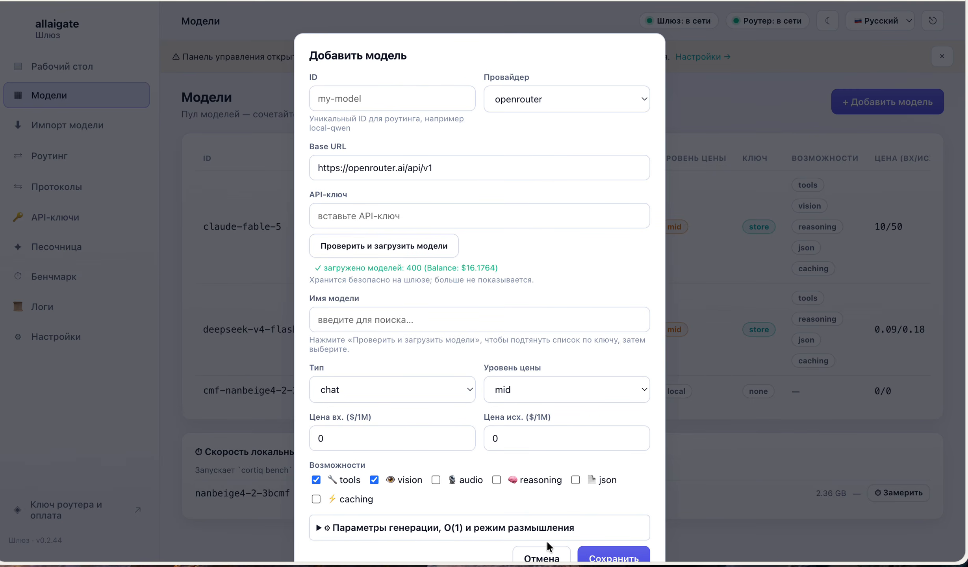
Cancel the new-model form, keeping three models, and go to the Import model page
click(542, 557)
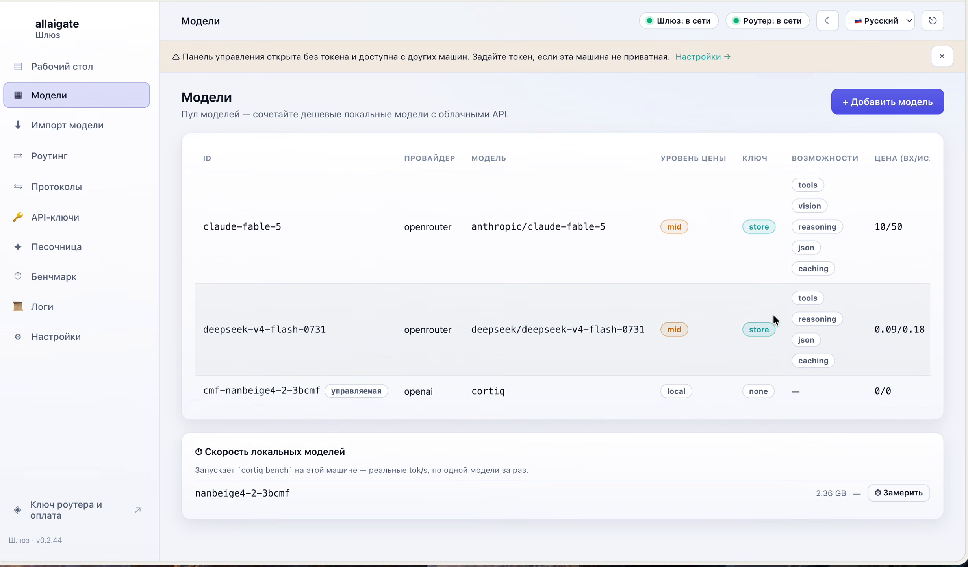
scroll(773, 313, down, 1)
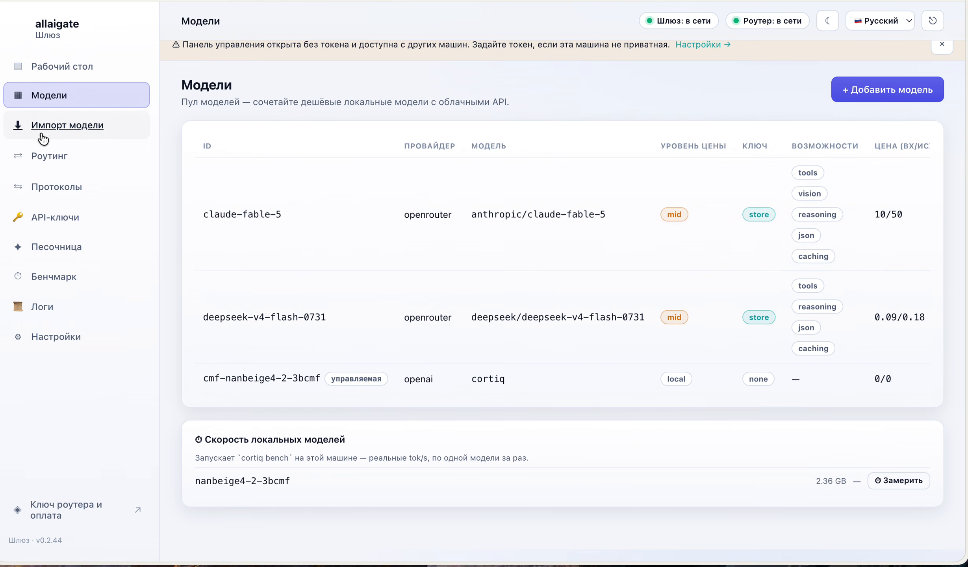
click(61, 130)
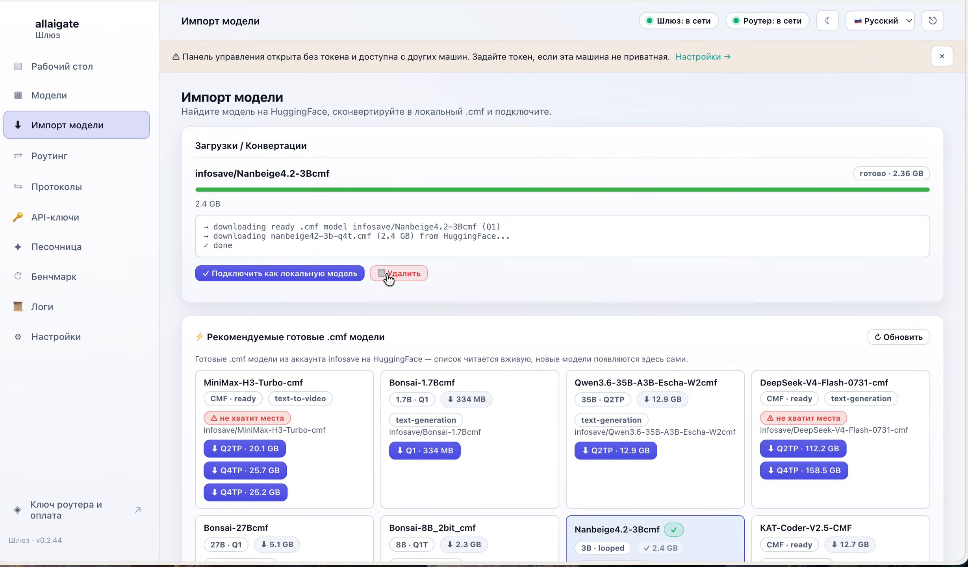
scroll(605, 289, down, 1)
scroll(606, 295, down, 5)
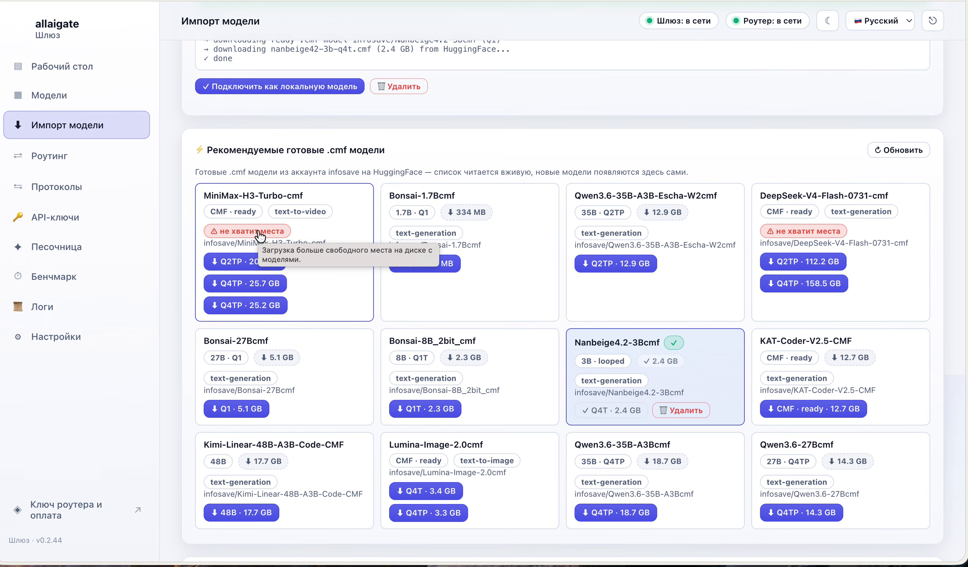
scroll(530, 310, down, 1)
scroll(527, 310, down, 3)
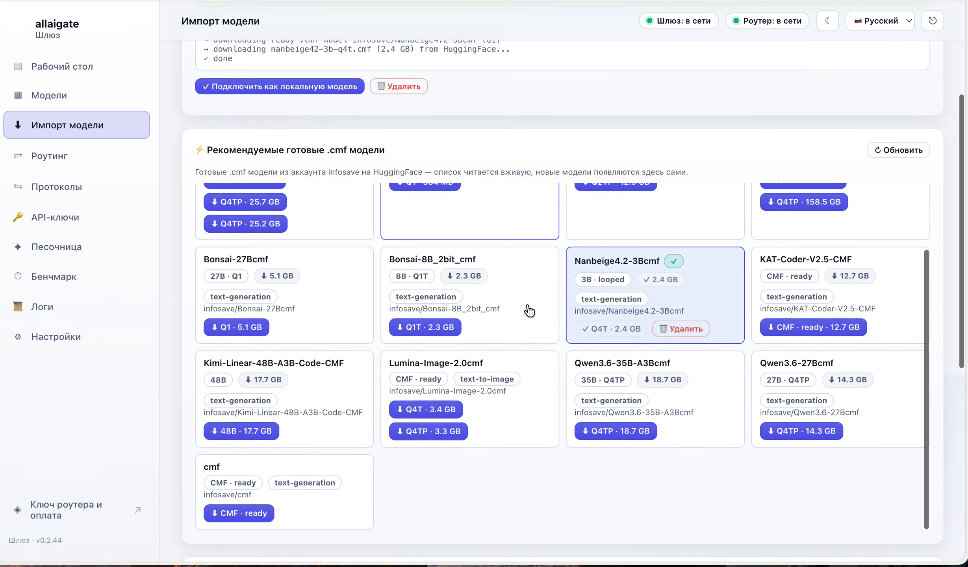
scroll(497, 430, up, 3)
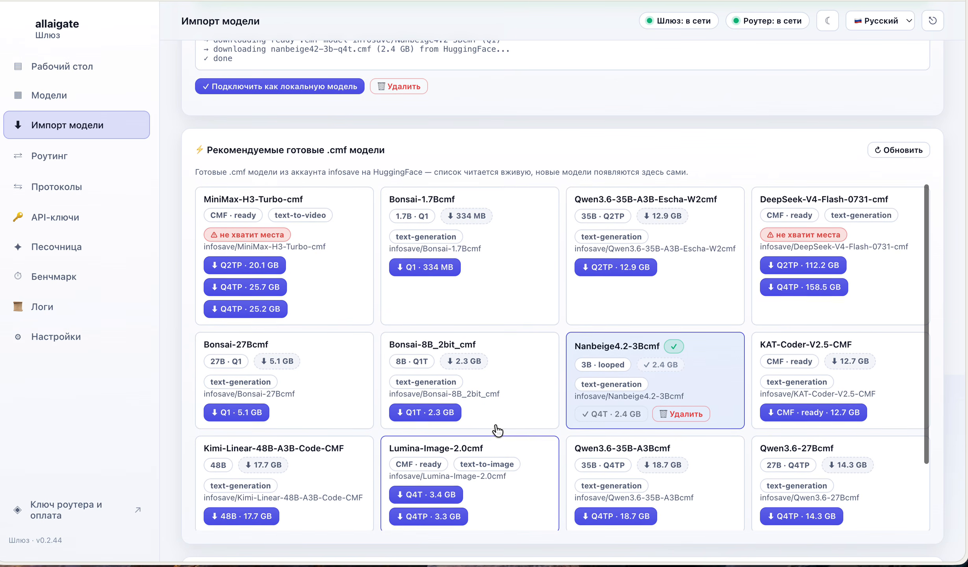
scroll(497, 431, down, 3)
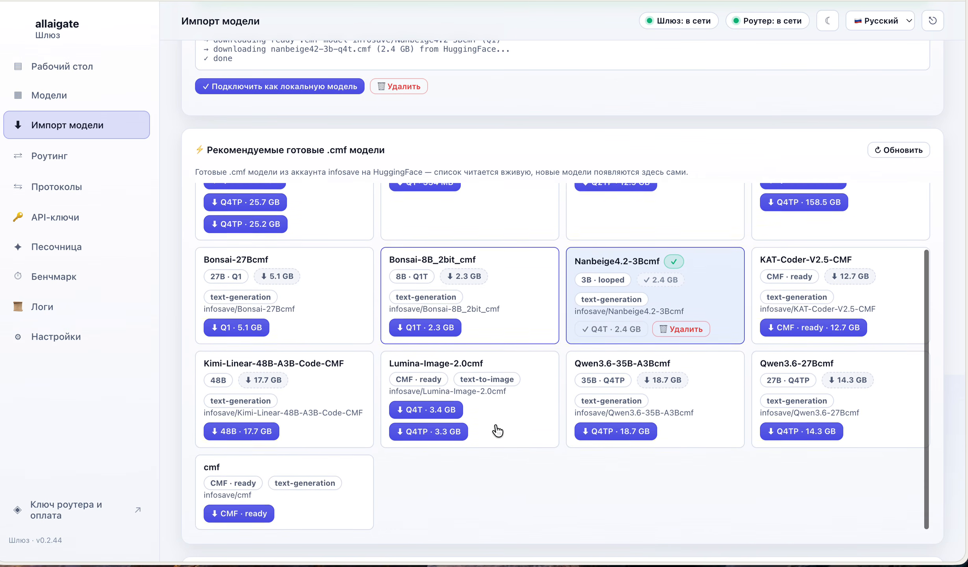
scroll(497, 431, up, 3)
scroll(497, 430, up, 5)
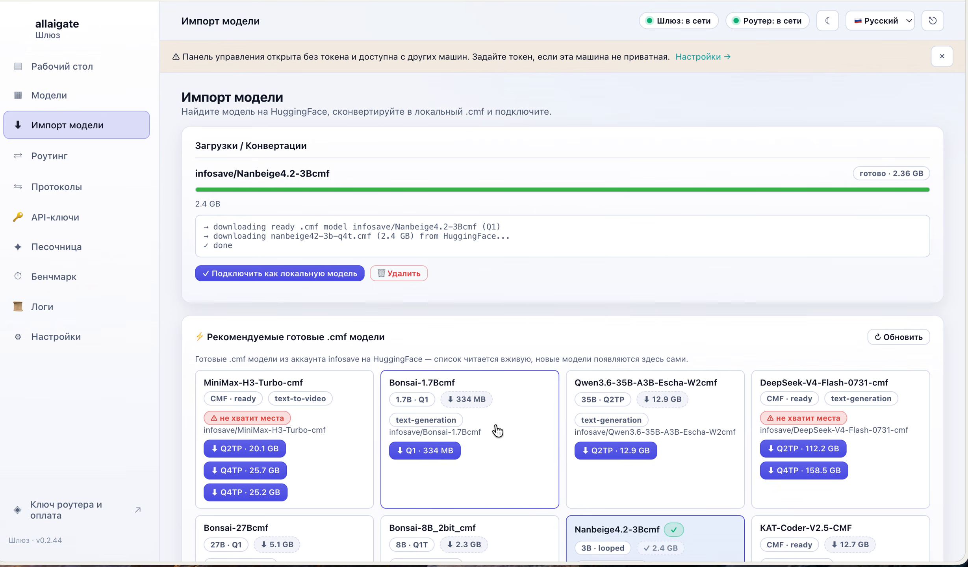
scroll(498, 431, down, 10)
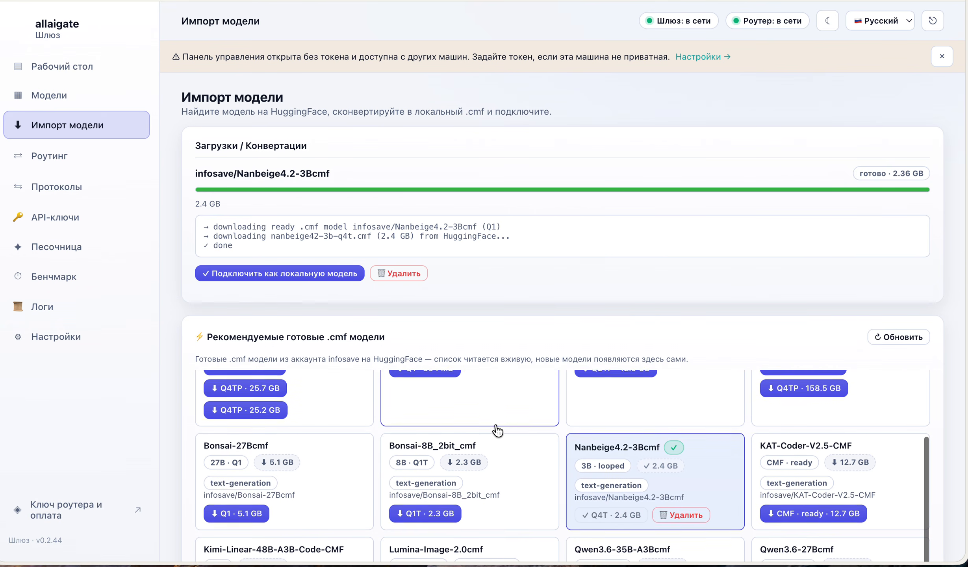
scroll(498, 430, down, 2)
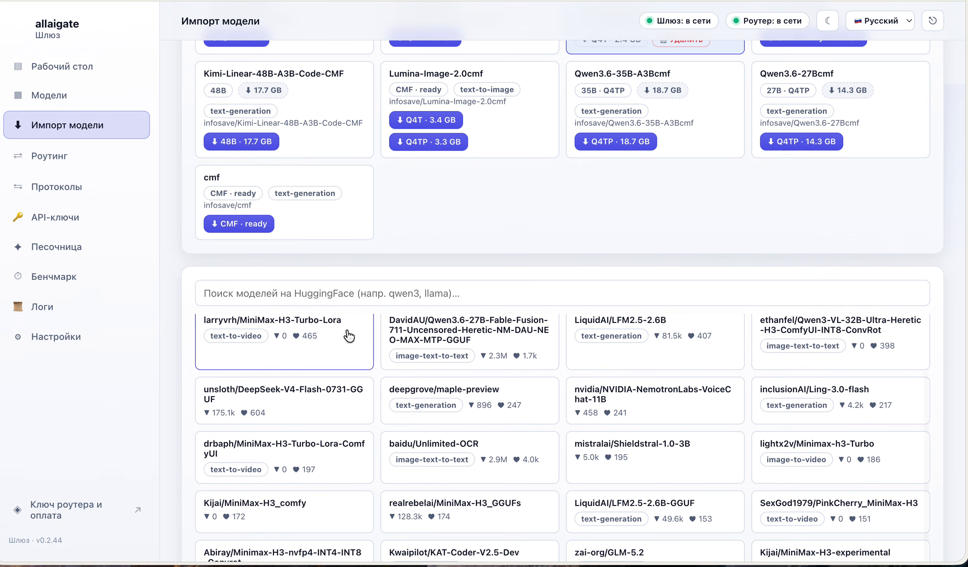
Search HuggingFace for qwen, convert Qwen/Qwen3-0.6B to qwen3-0.6b at Q8_2F, then go to Routing
click(303, 289)
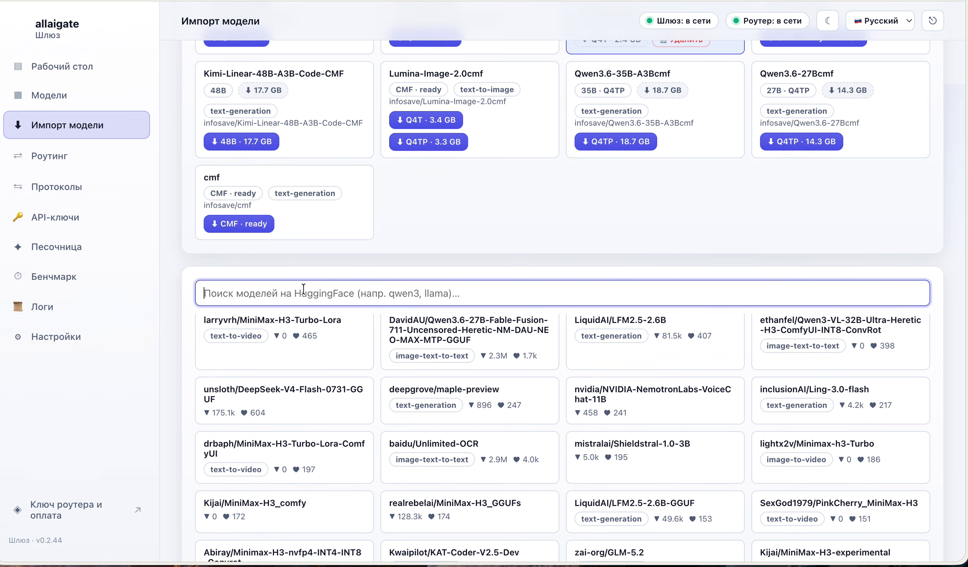
key(ctrl+space)
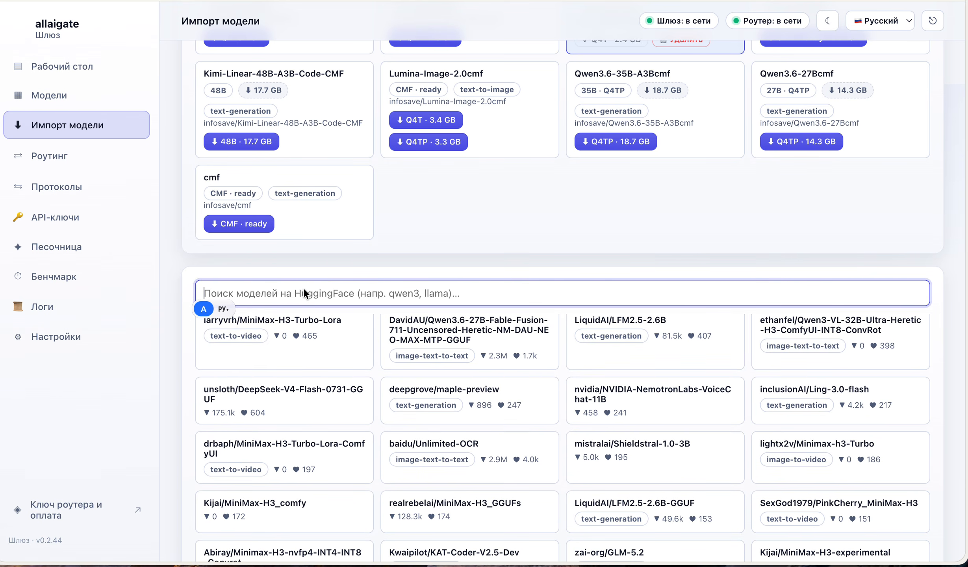
text(qwen)
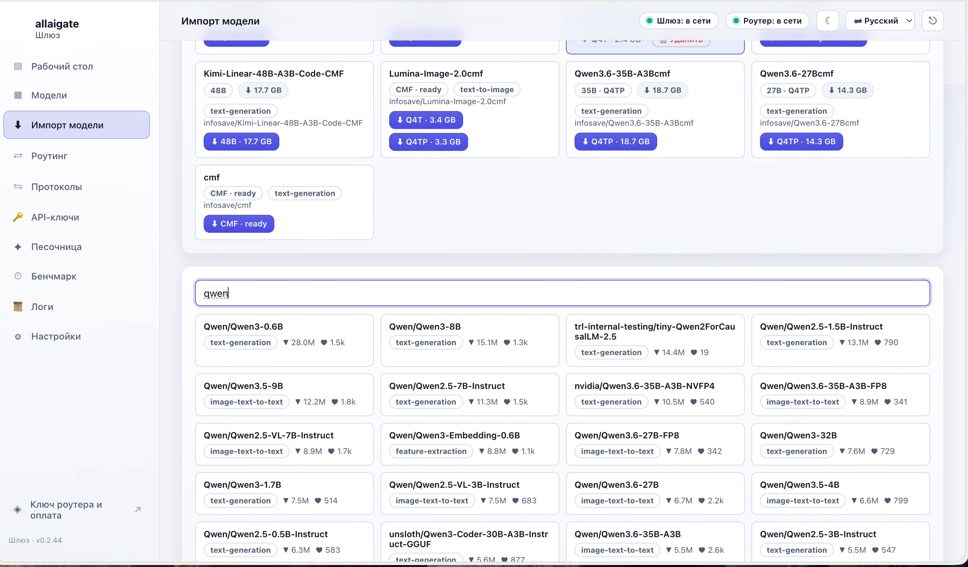
click(278, 340)
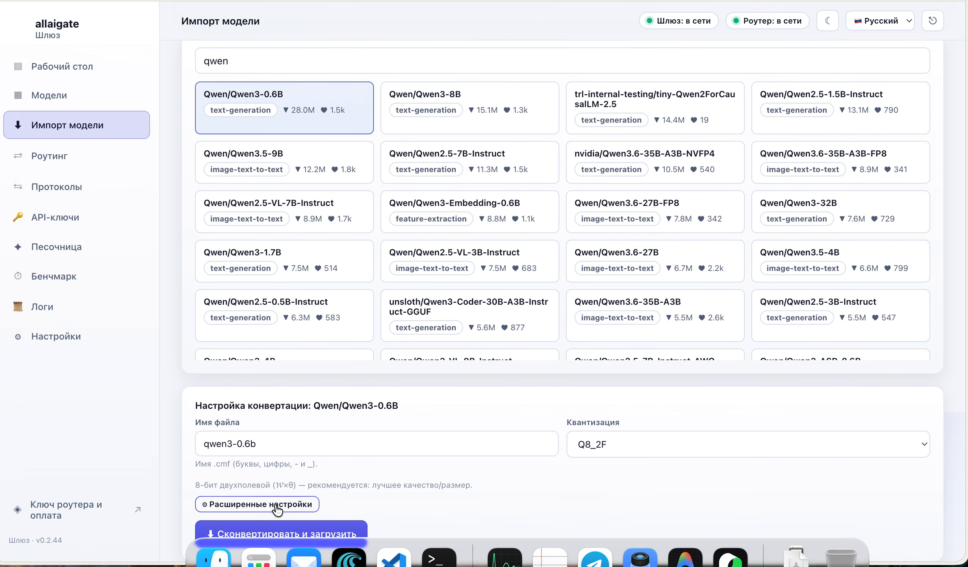
click(277, 532)
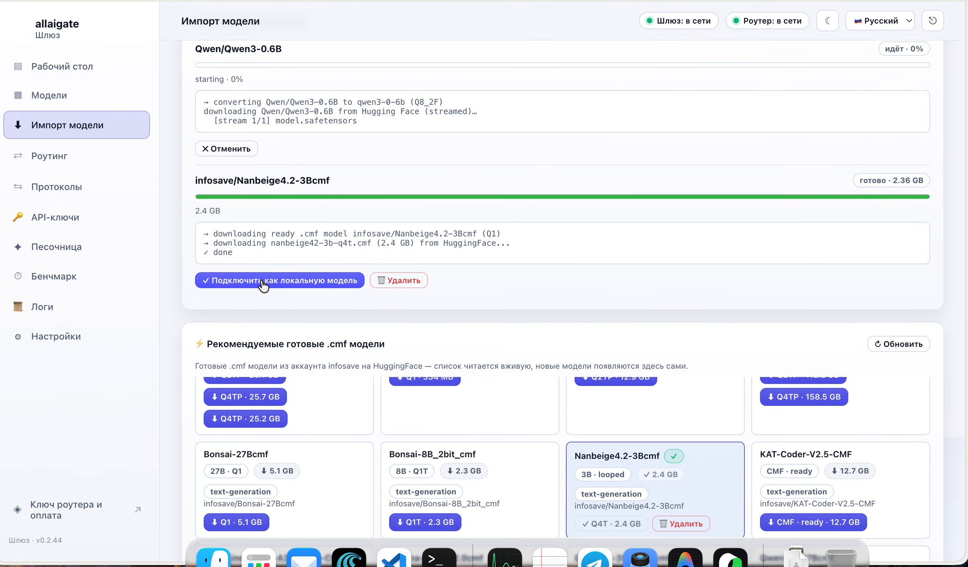
click(49, 157)
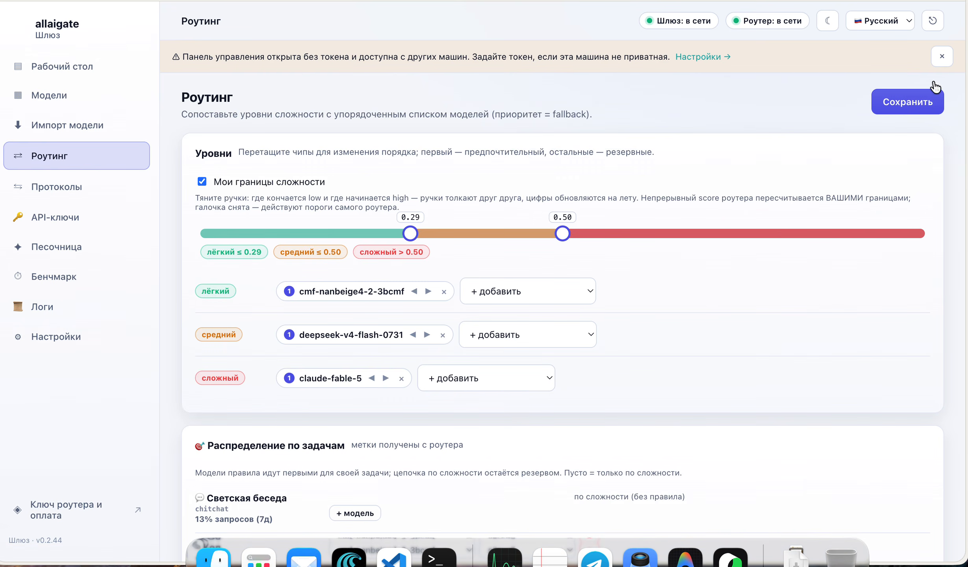
Dismiss the missing-token warning and review the routing tiers and Code task rule
click(942, 56)
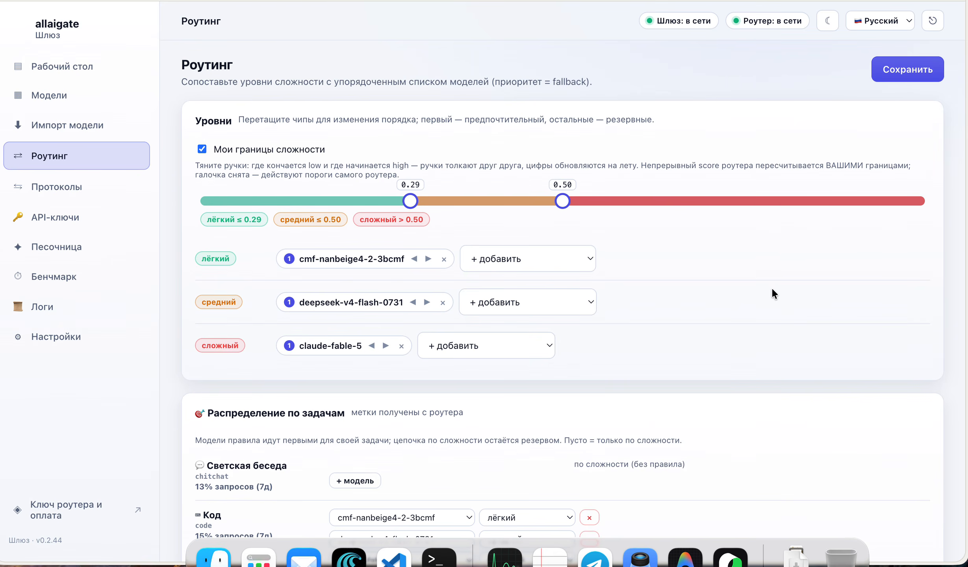
scroll(772, 287, down, 3)
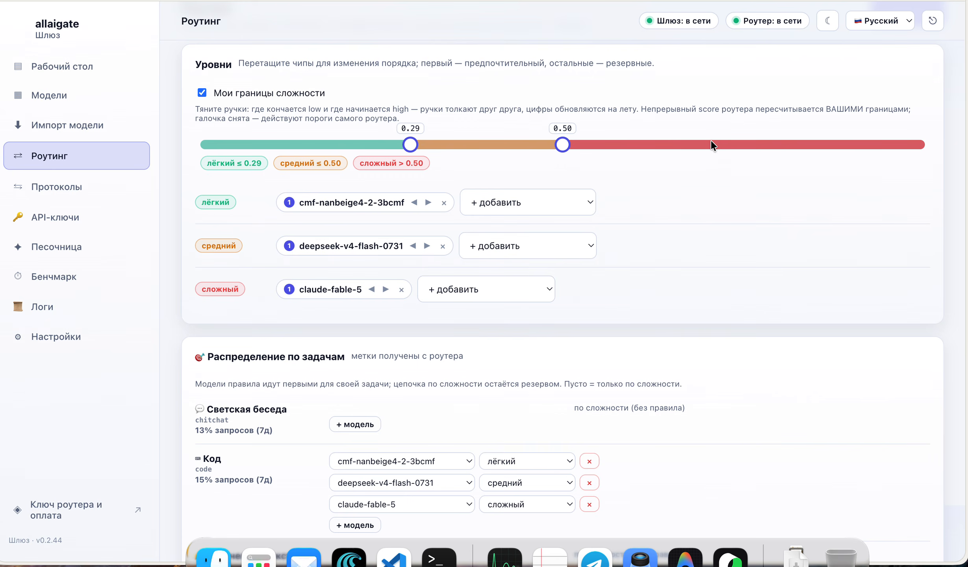
scroll(673, 231, down, 2)
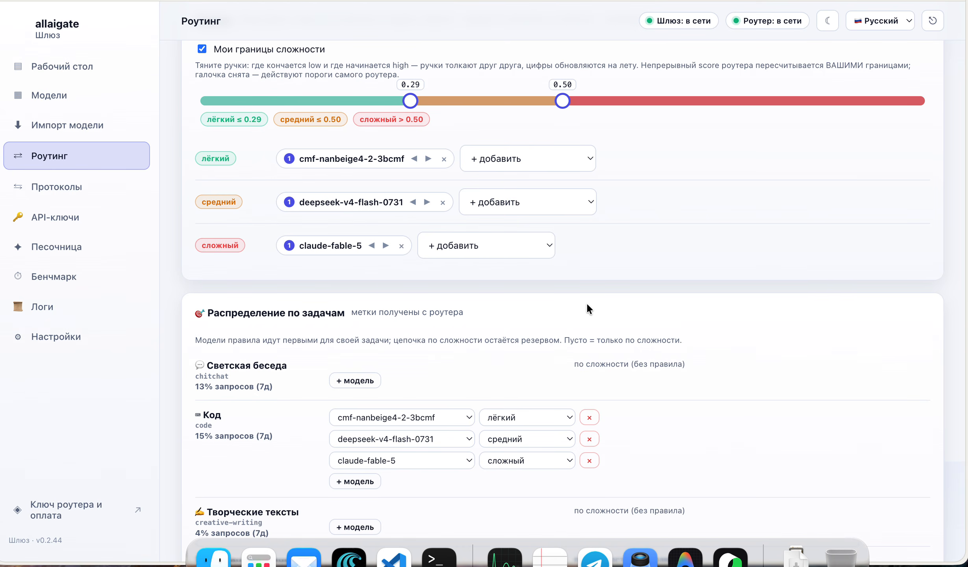
scroll(587, 307, down, 5)
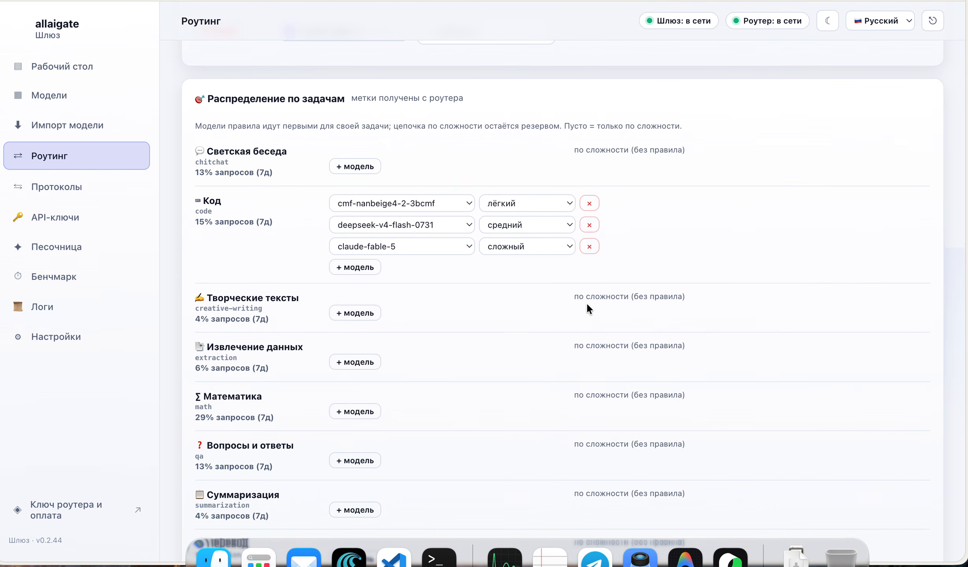
scroll(587, 304, up, 1)
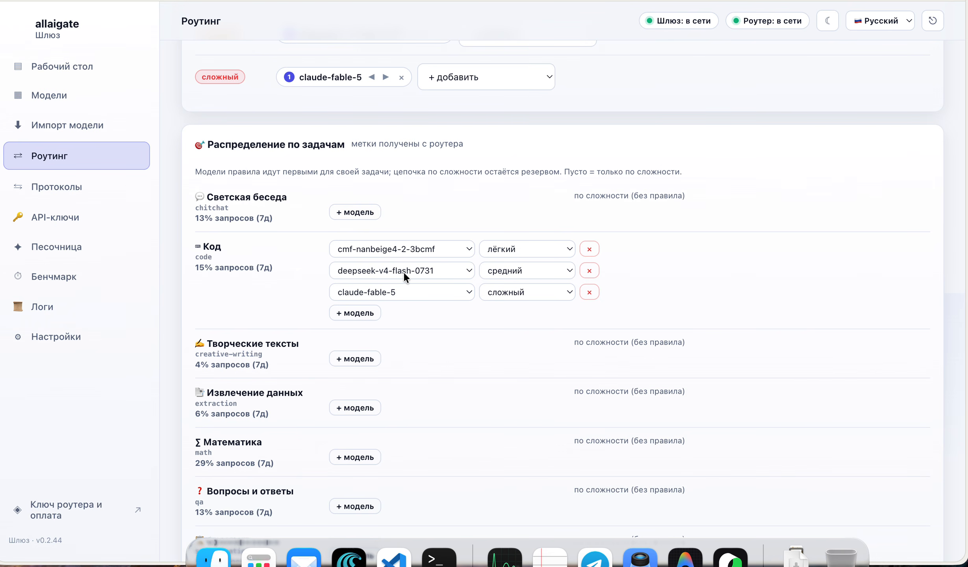
scroll(452, 366, down, 3)
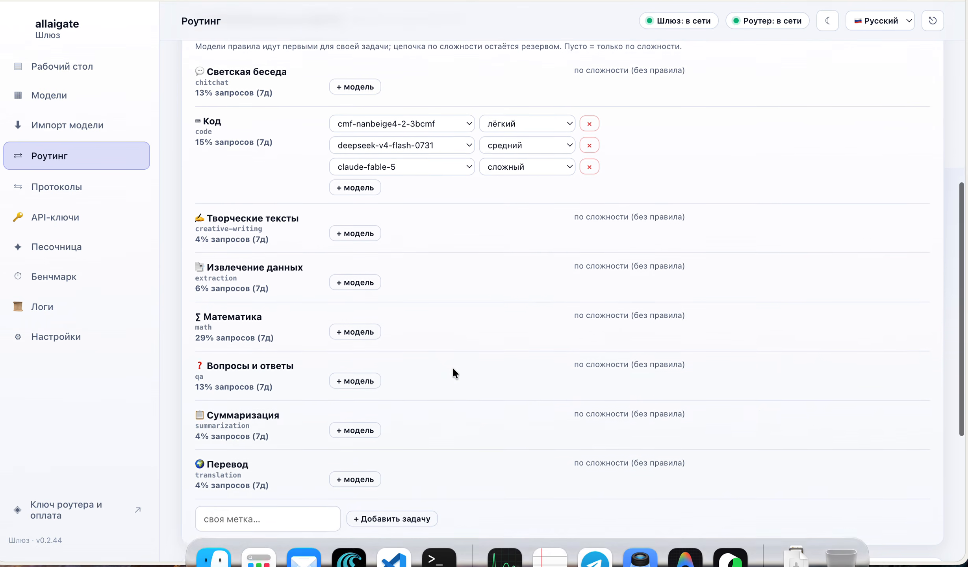
scroll(452, 365, up, 4)
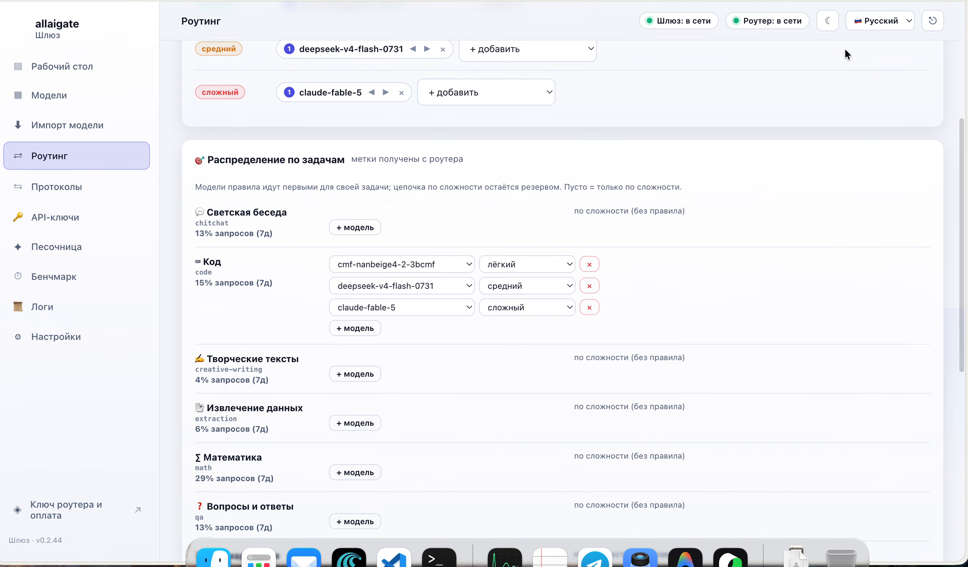
Switch the interface language to English, then back to Russian
click(868, 24)
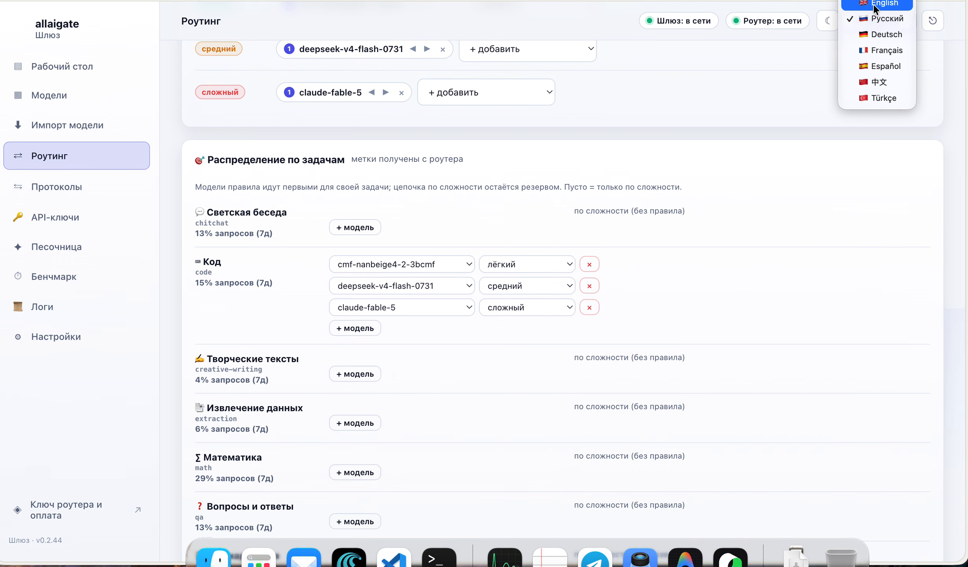
click(873, 4)
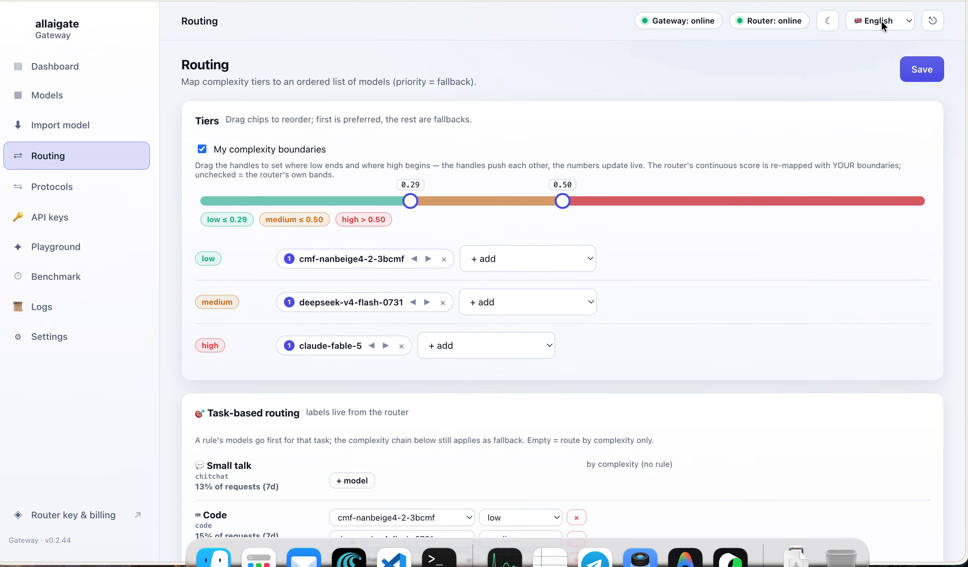
click(881, 23)
click(879, 36)
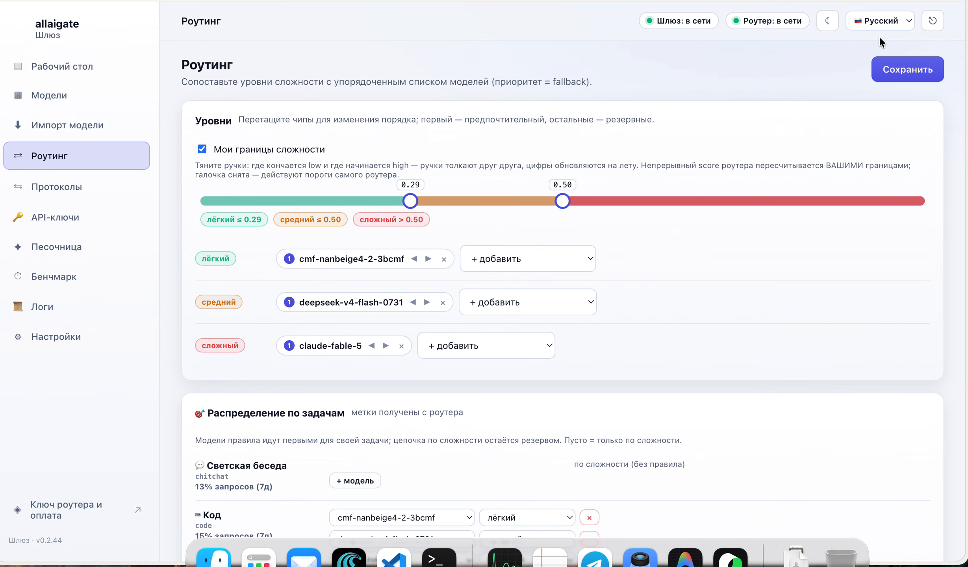
Try dark theme, return to light theme, and open the Protocols page
click(831, 23)
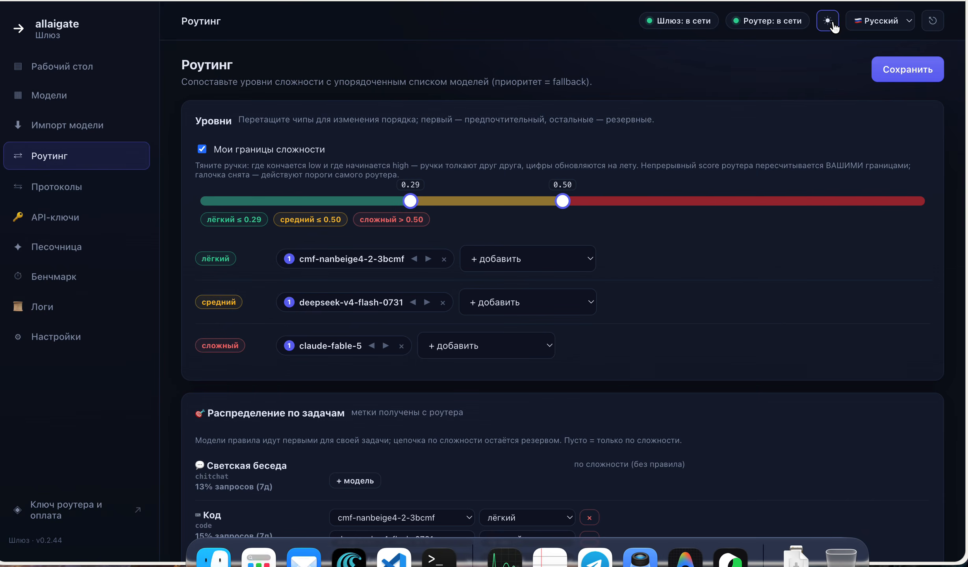
click(829, 21)
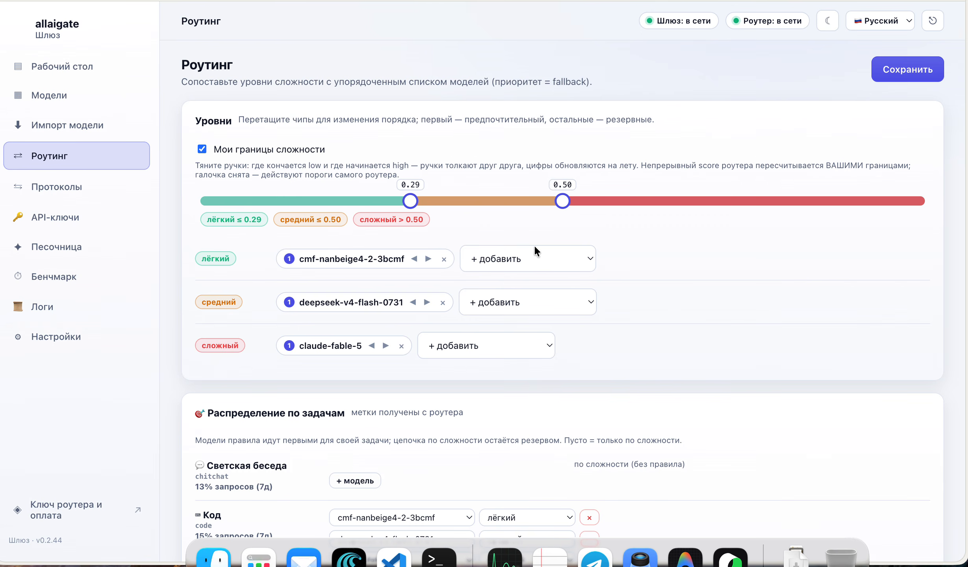
click(66, 192)
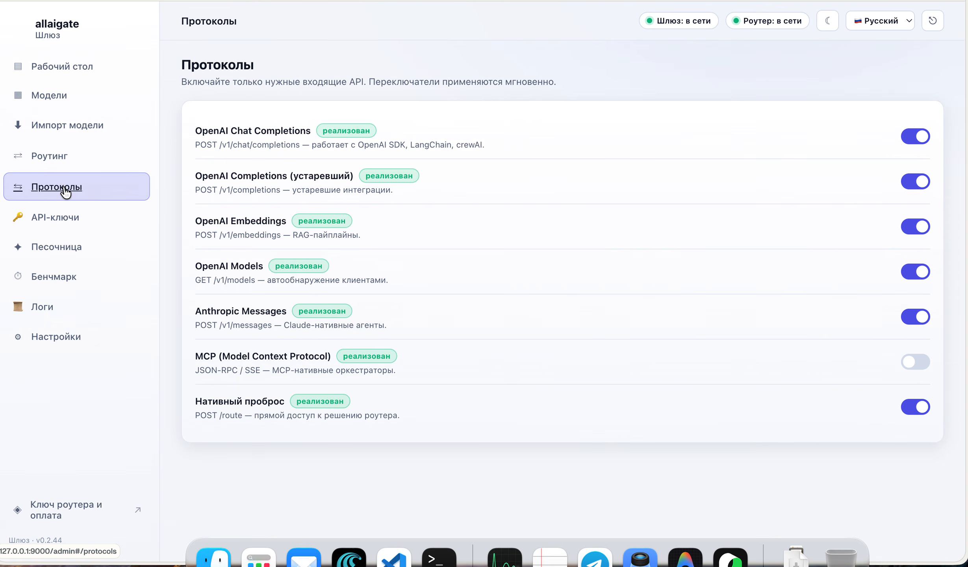
Open the API keys page showing the default key with its 600/min limit
click(58, 222)
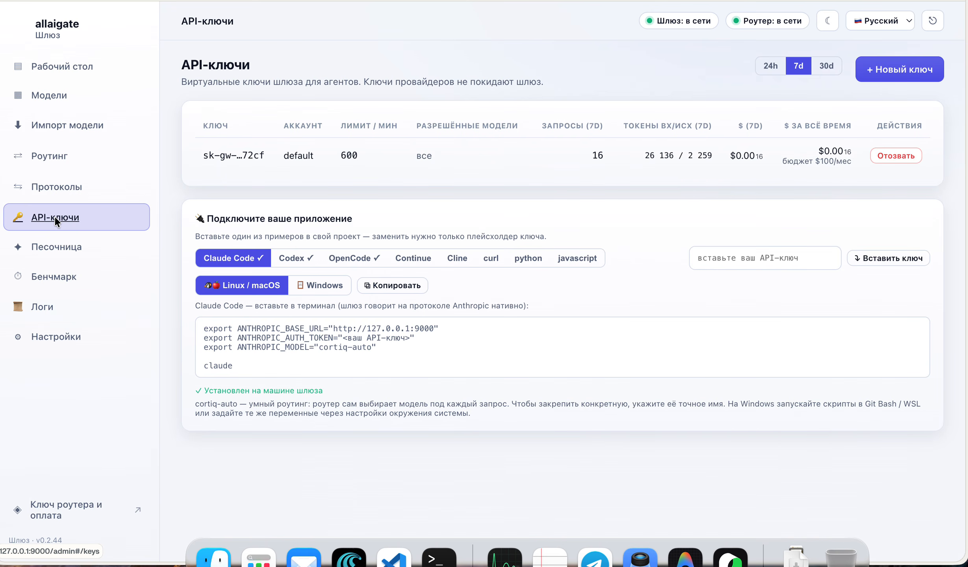
click(902, 71)
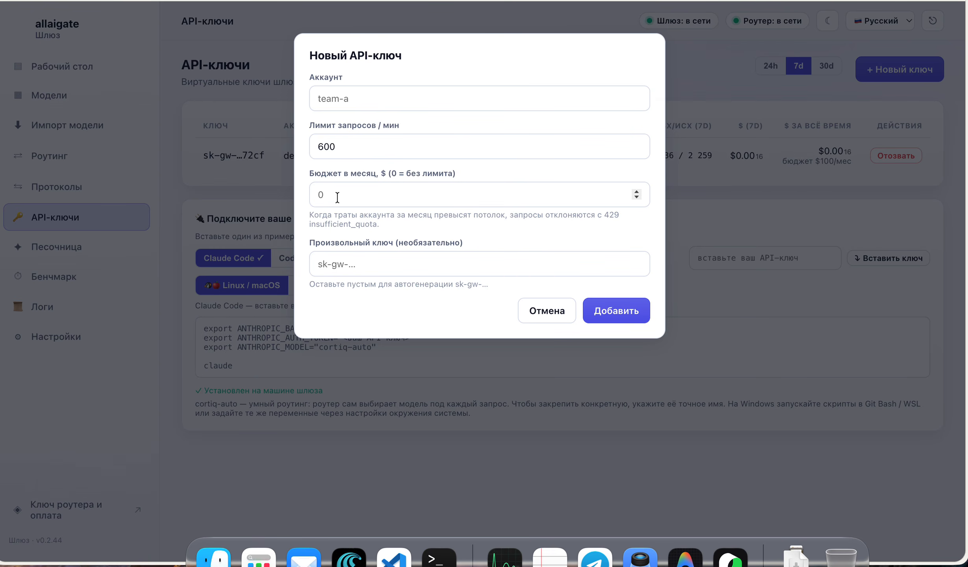
click(547, 309)
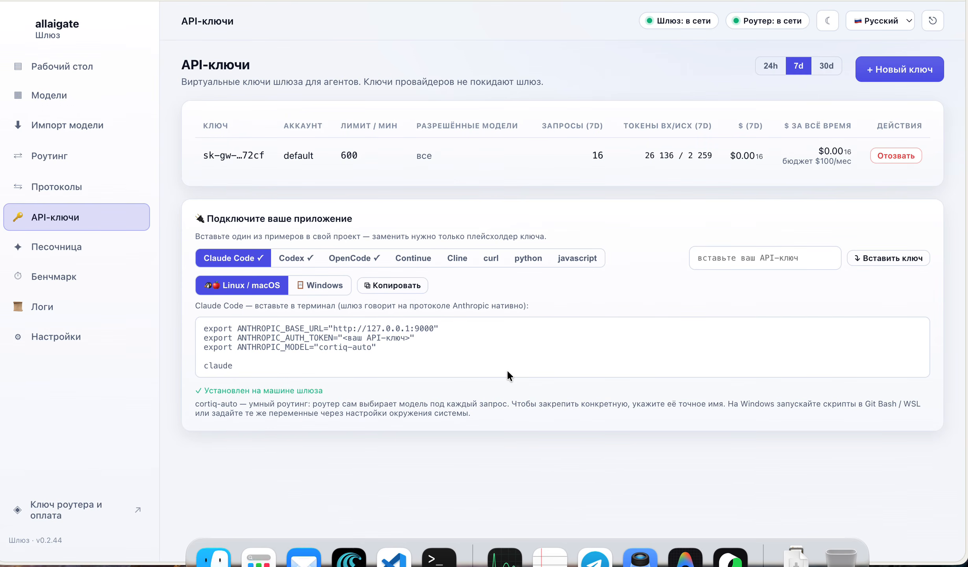
Browse the Codex, OpenCode, Continue, Cline and curl setup snippets, settling on OpenCode
click(295, 259)
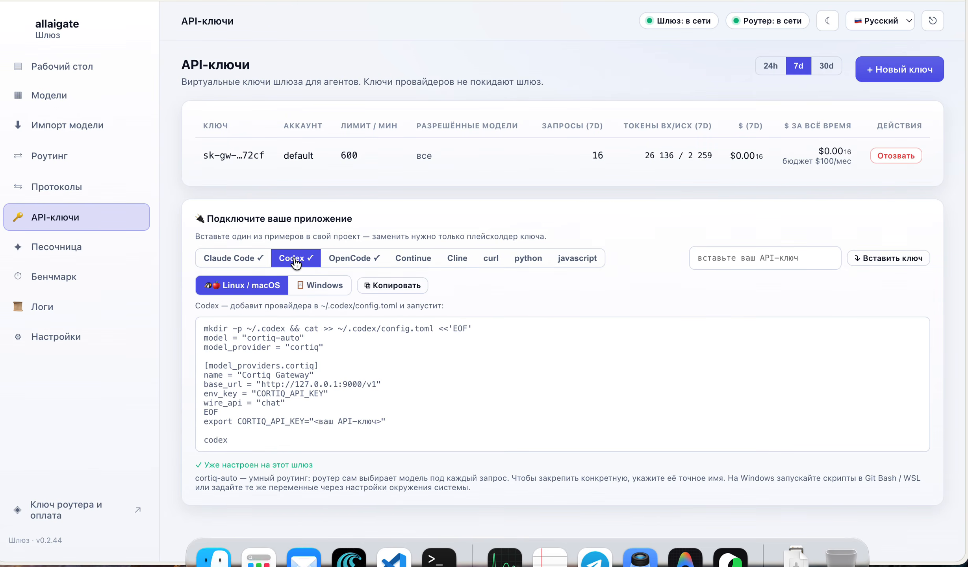
click(350, 256)
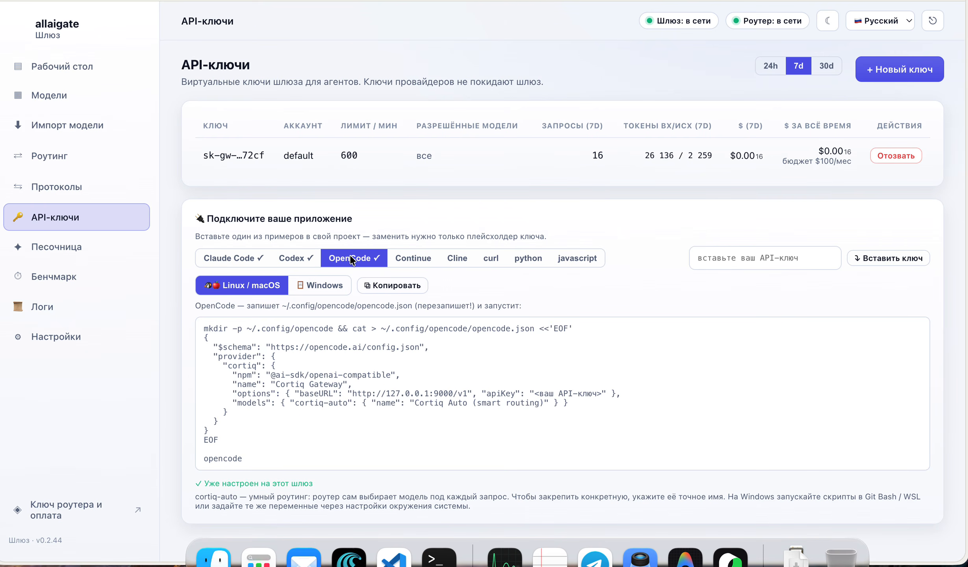
click(424, 262)
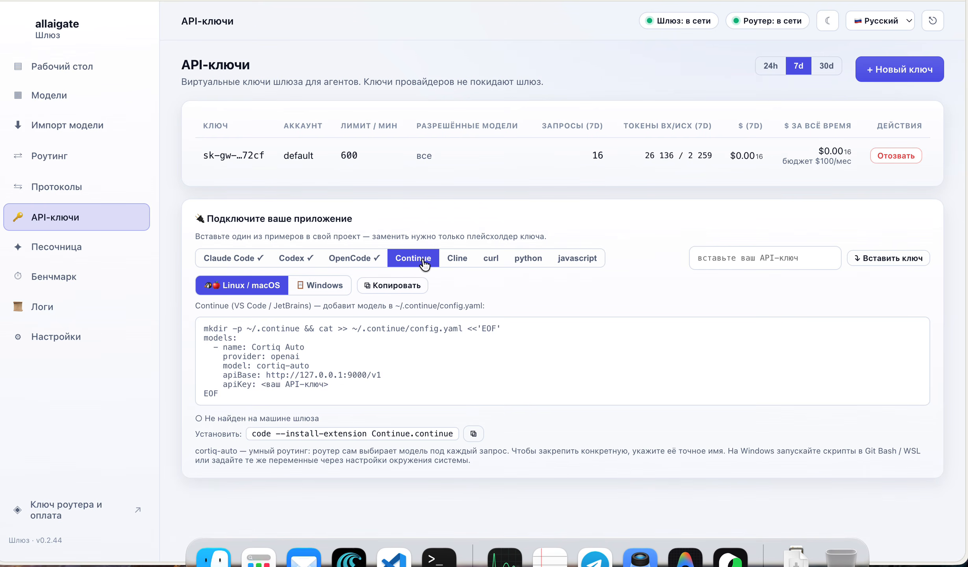
click(460, 259)
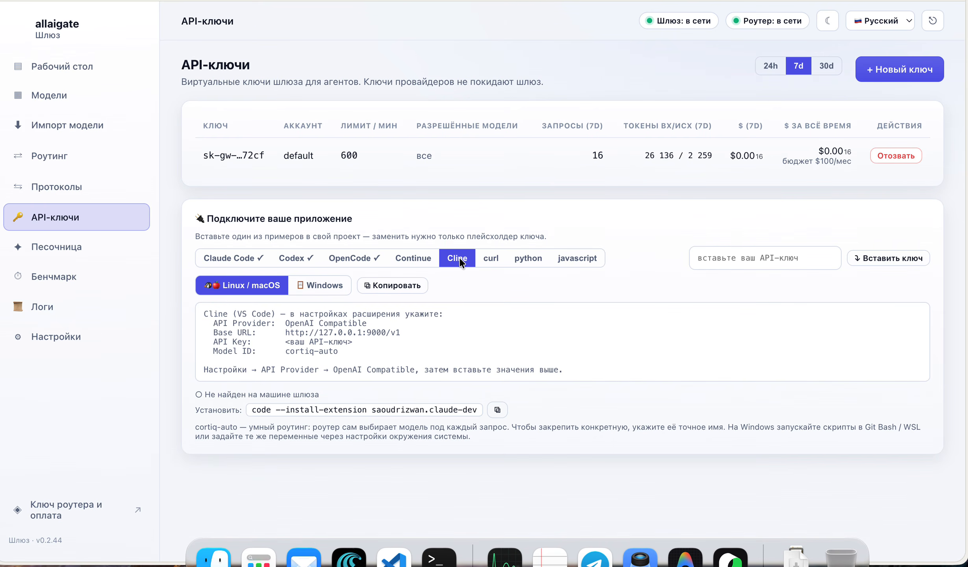
click(492, 260)
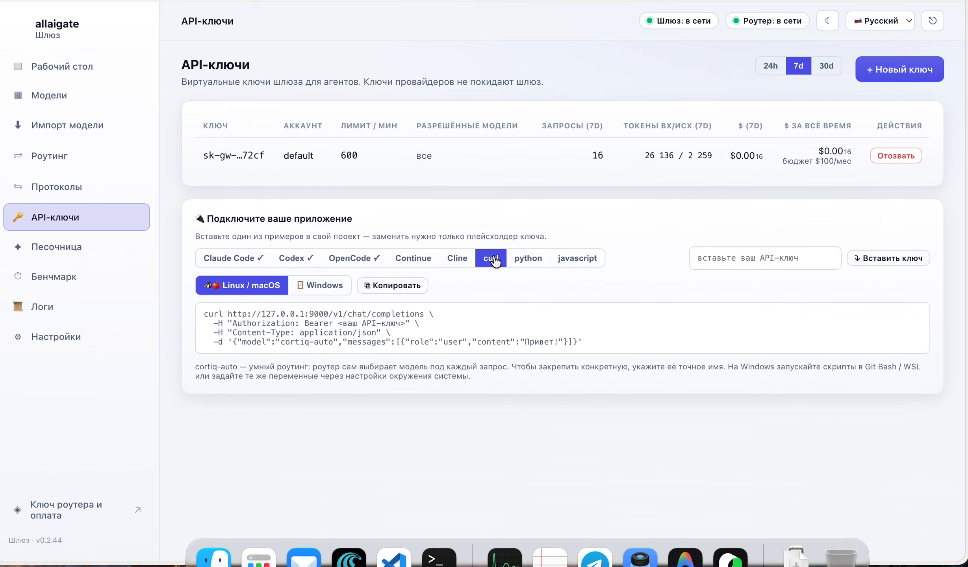
click(348, 259)
Insert an API key into the OpenCode snippet and compare its Windows and Linux/macOS versions
click(714, 261)
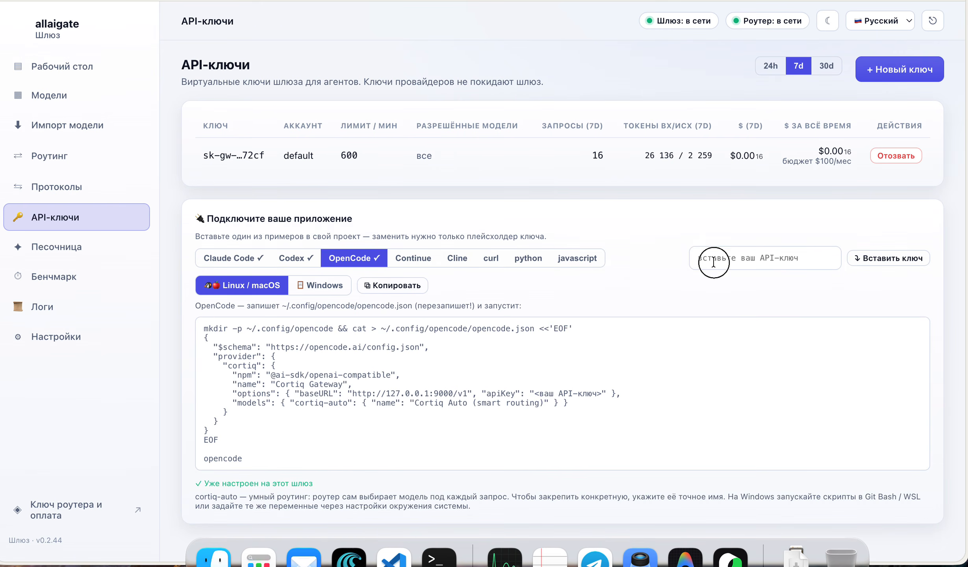
text(435345435435435)
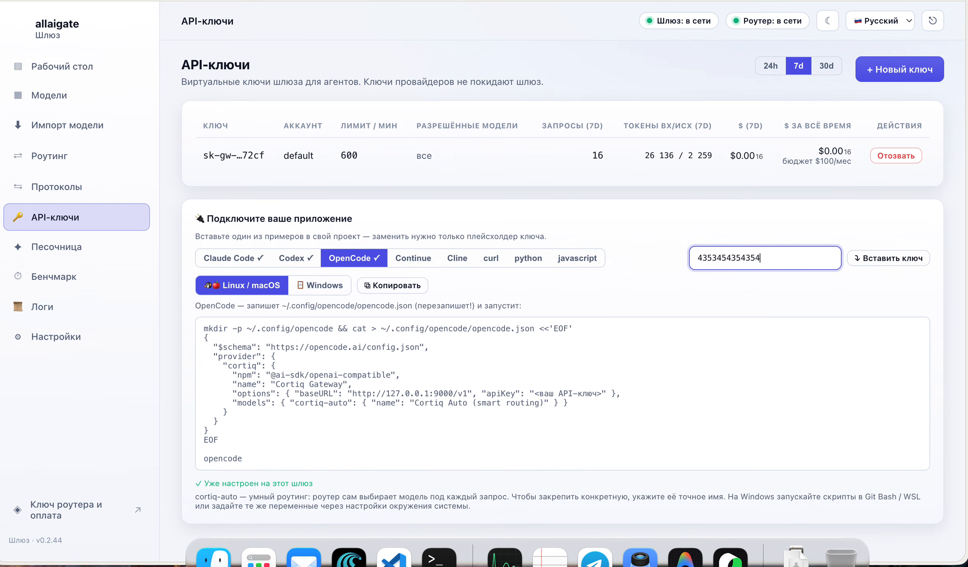
click(925, 260)
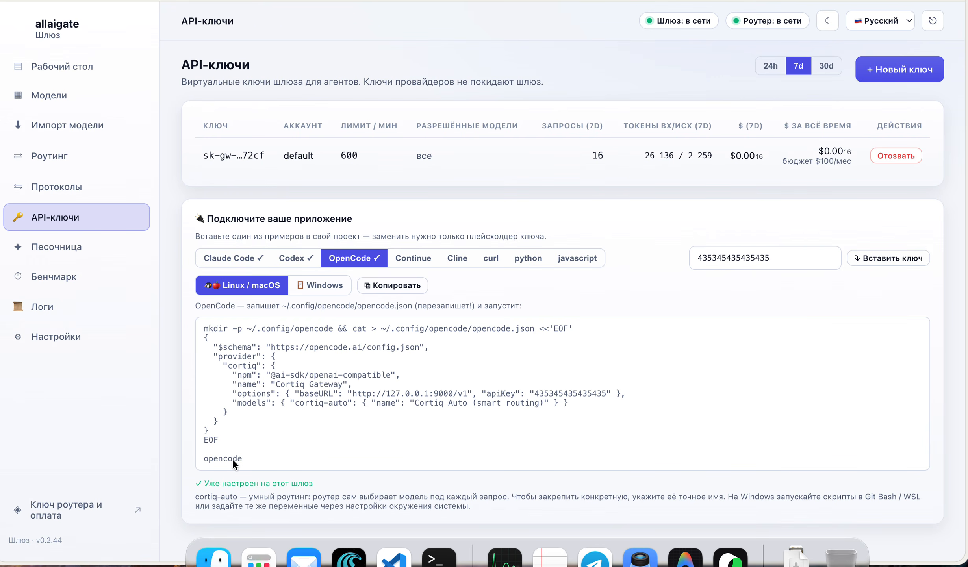
click(335, 292)
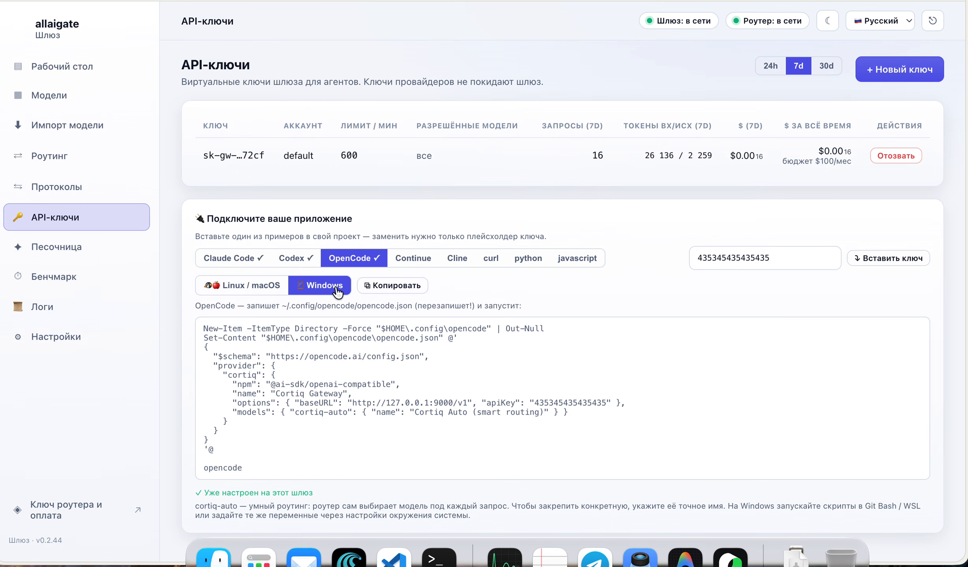
click(258, 290)
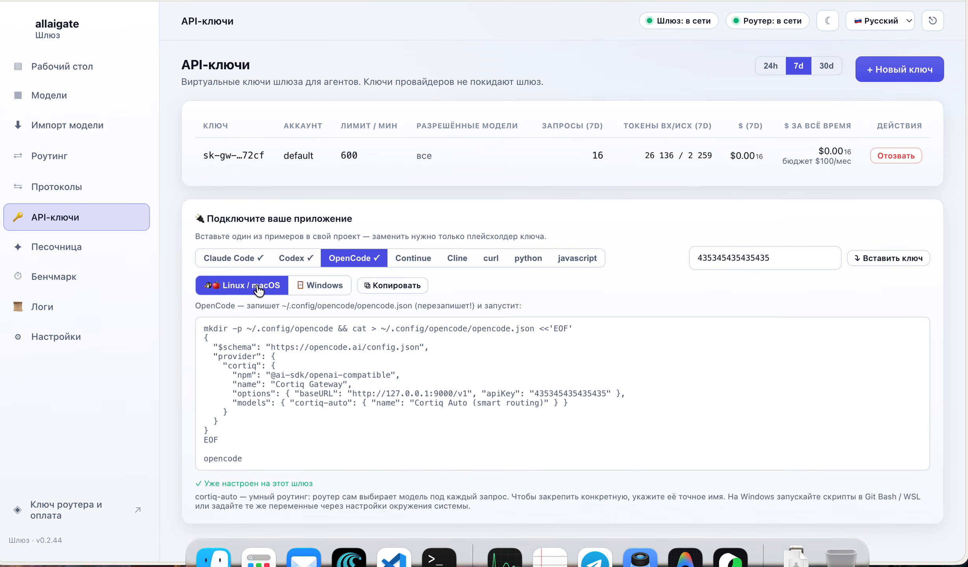
Open the playground and enter the chat prompt привет
click(63, 248)
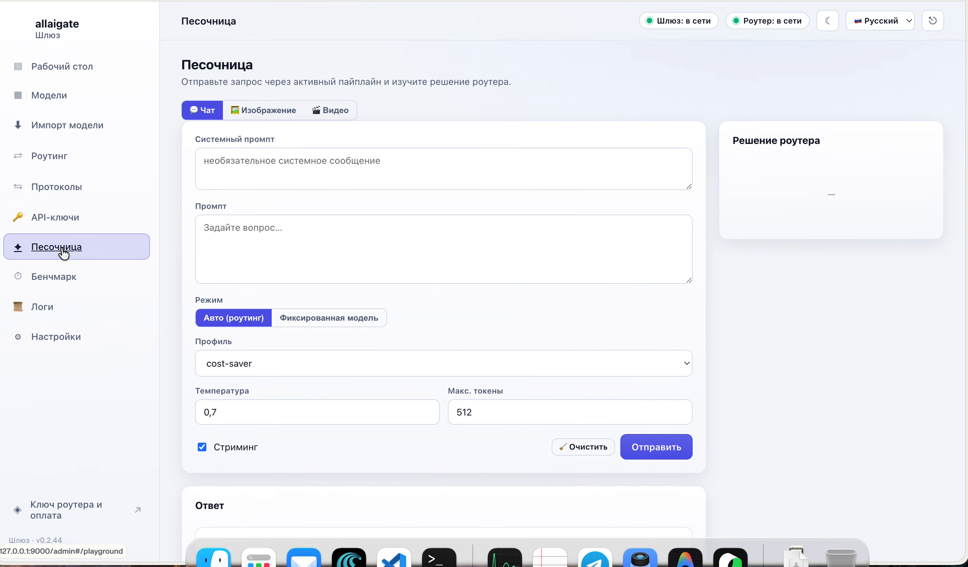
click(270, 241)
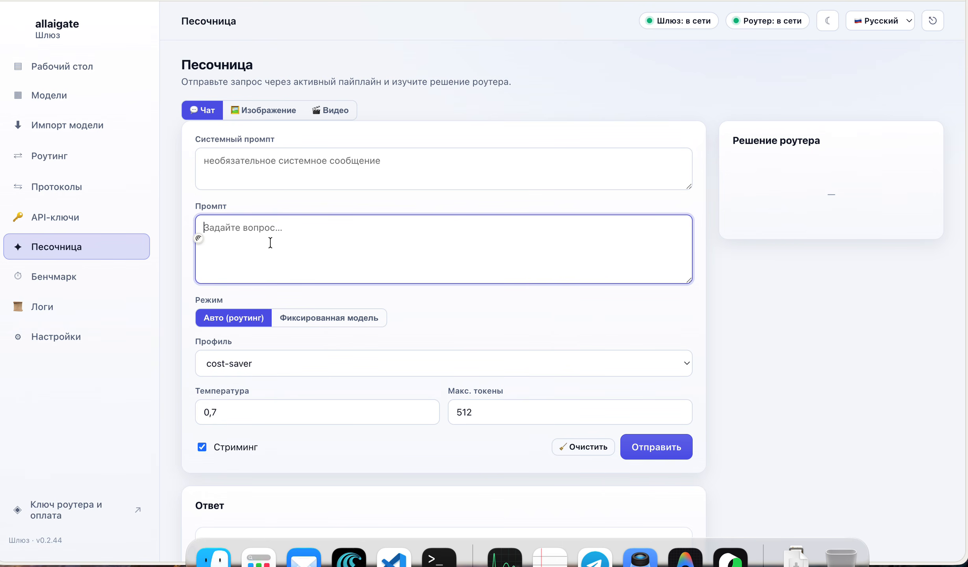
key(ctrl+space)
text(привет)
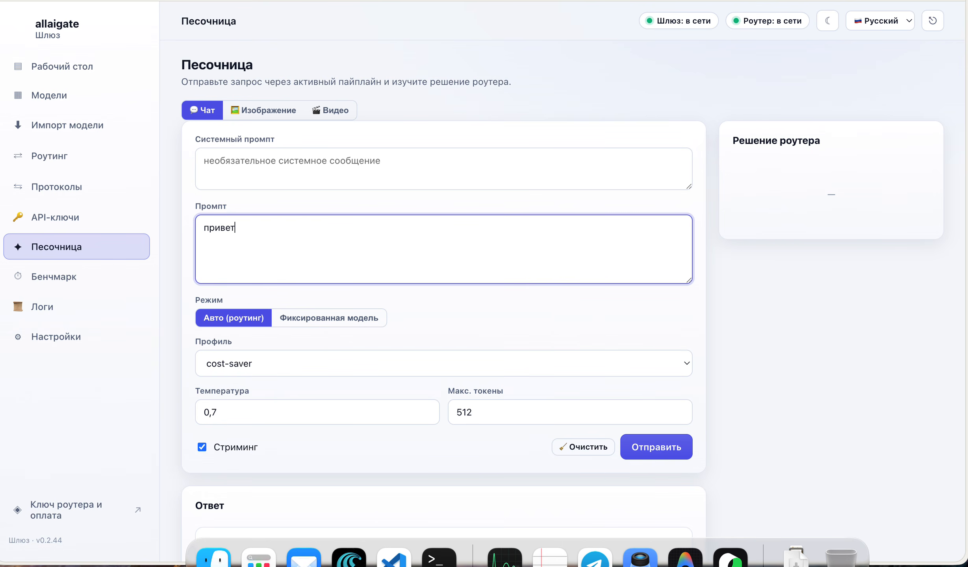
Try fixed model cmf-nanbeige4-2-3bcmf, revert to Auto routing, and show the image form
click(335, 319)
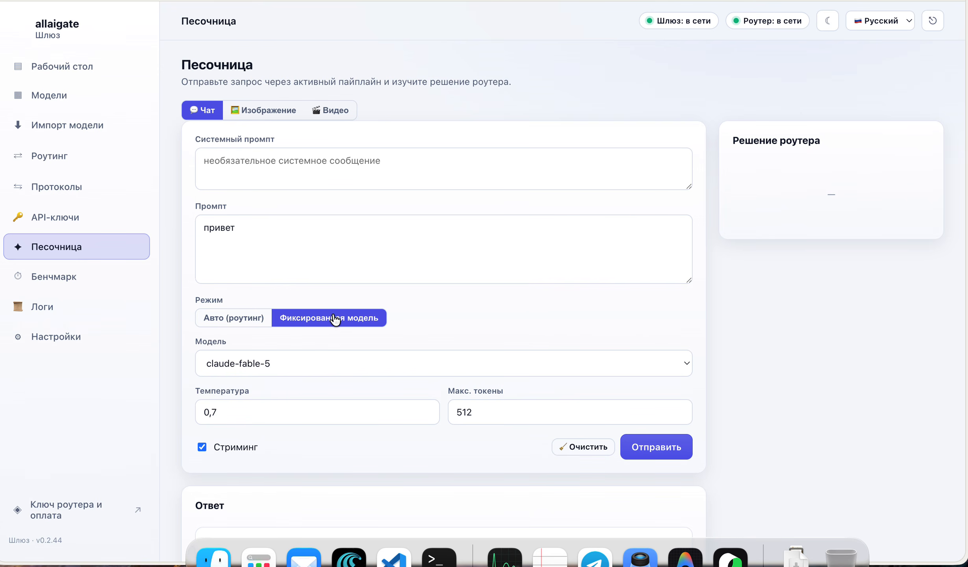
click(321, 364)
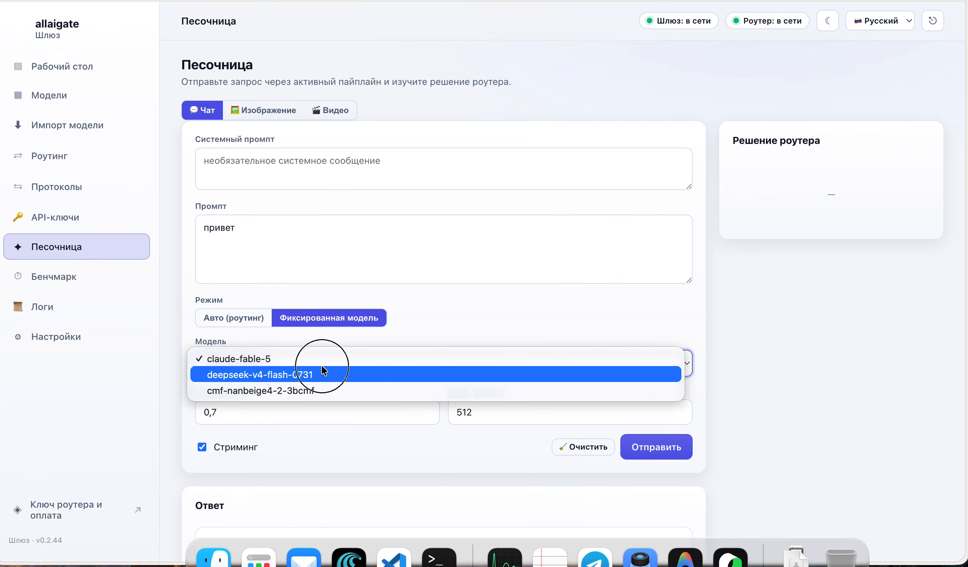
click(315, 390)
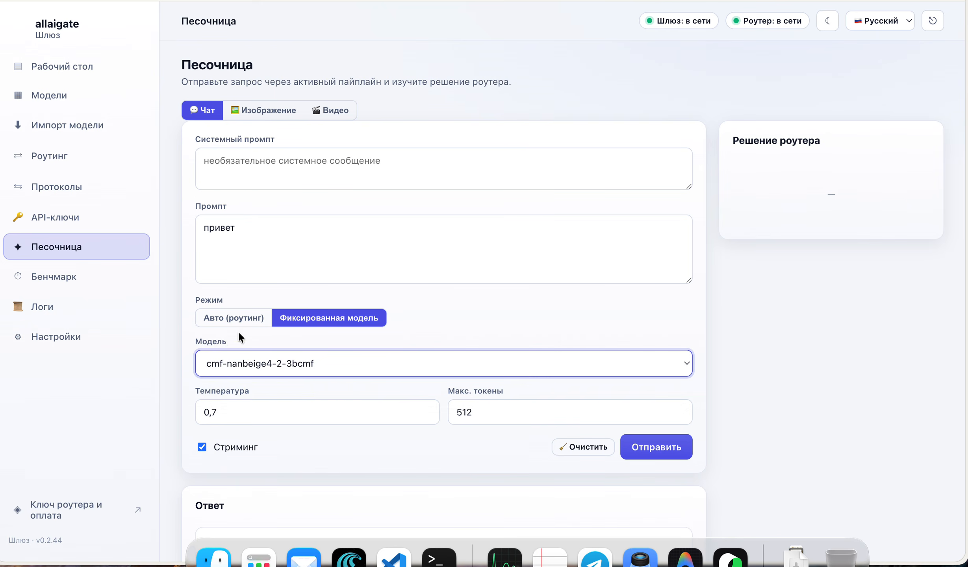
click(234, 320)
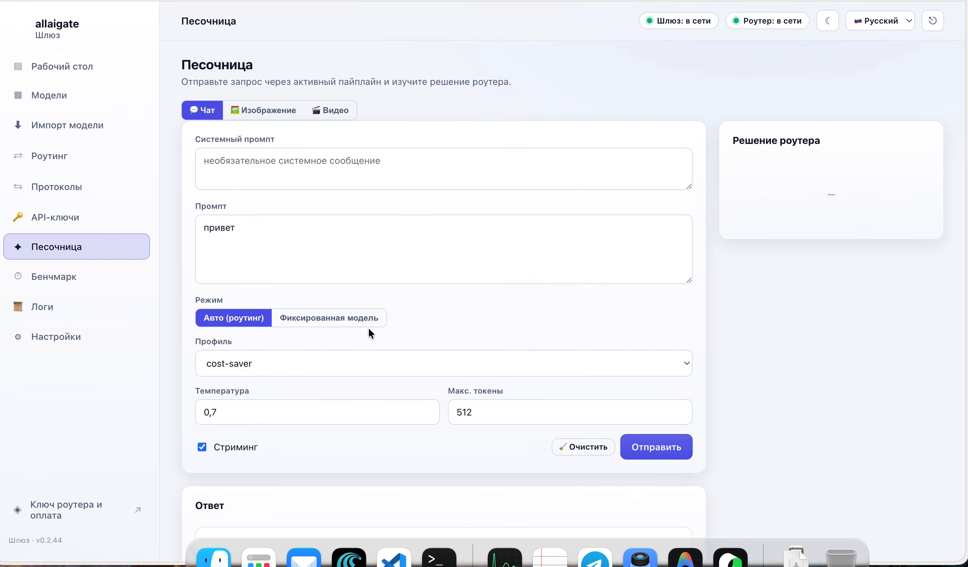
click(258, 112)
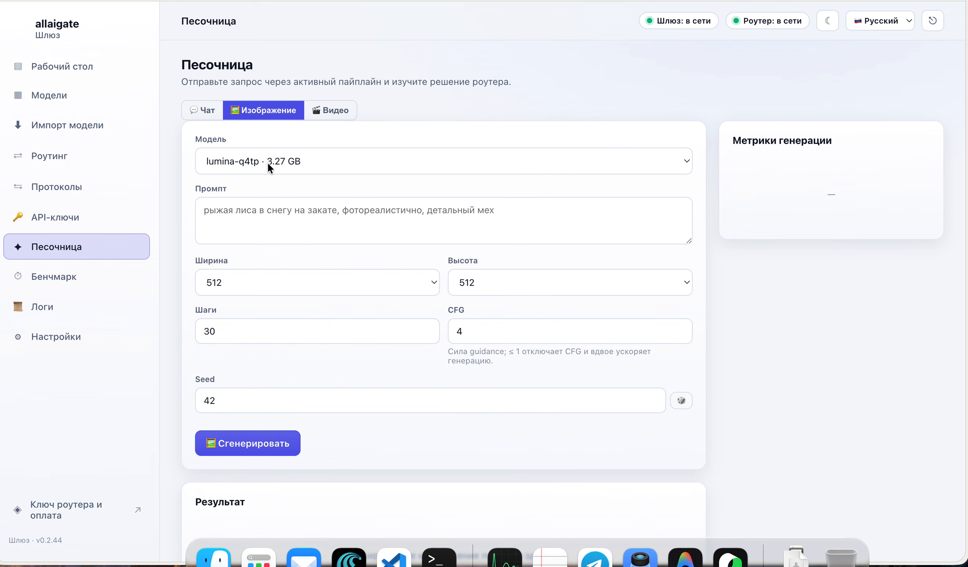
Show the playground's Видео tab, which reports no local video model downloaded yet
click(336, 115)
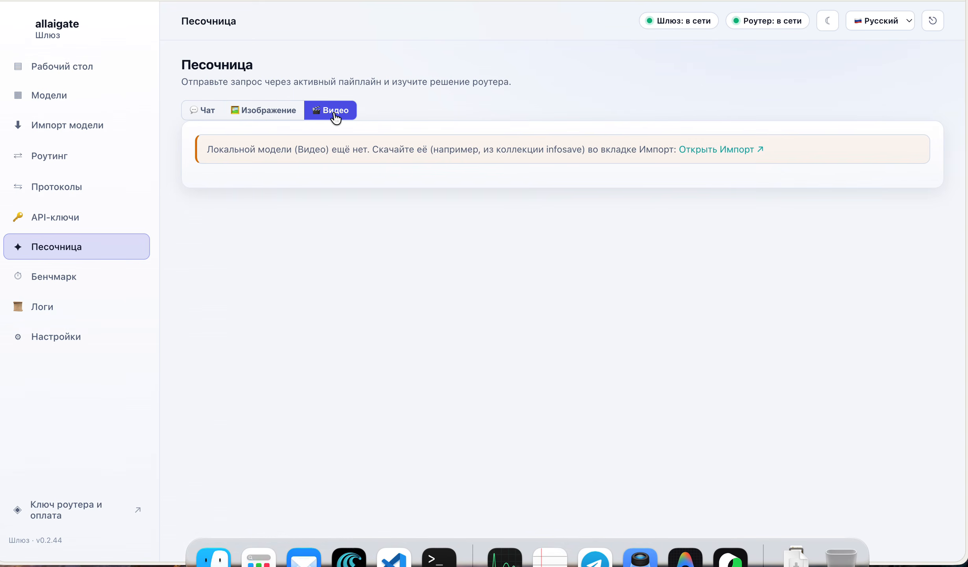
Return to the chat form and send the привет prompt
click(270, 115)
click(199, 110)
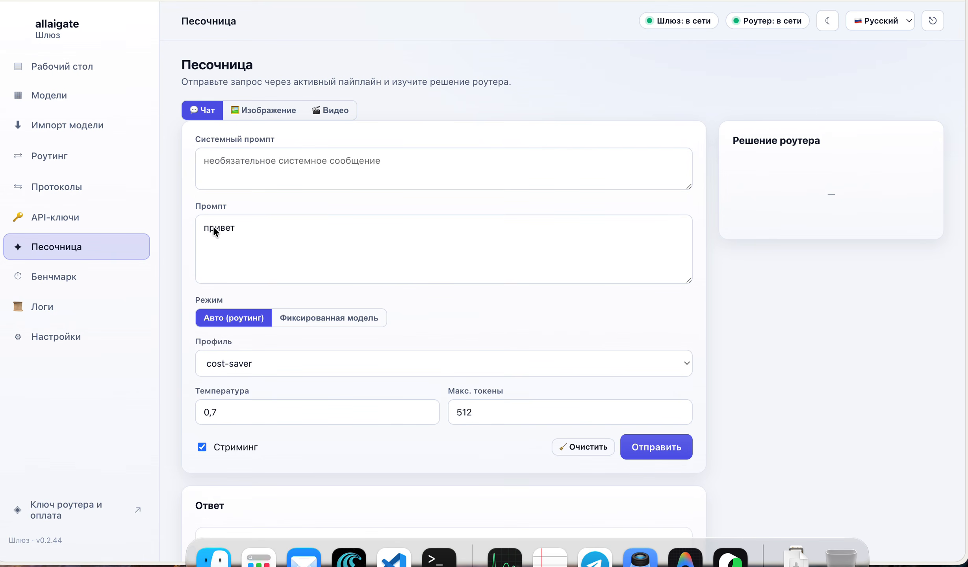
click(645, 444)
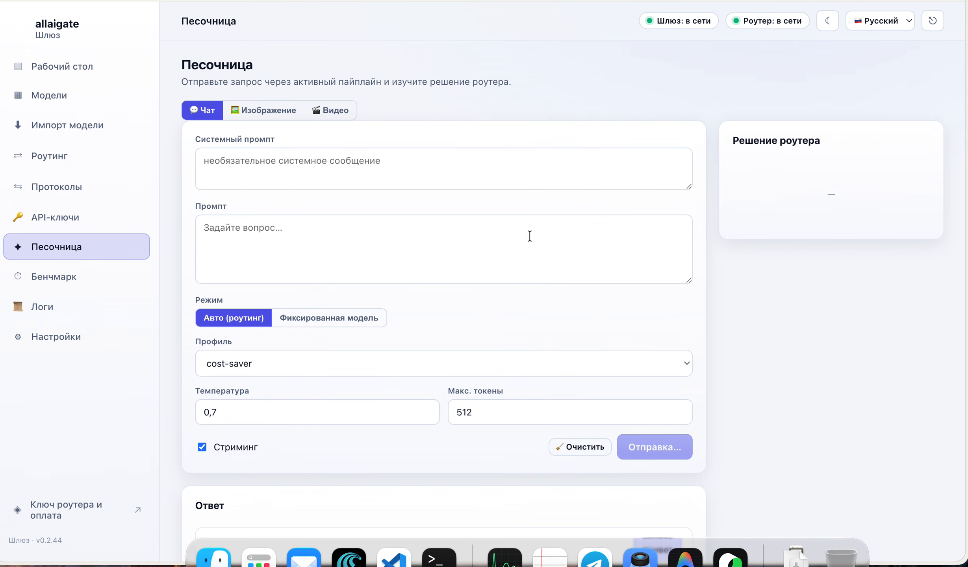
Review the answer and router decision (chitchat to cmf-nanbeige4-2-3bcmf, $0), then open Benchmark
scroll(530, 237, down, 6)
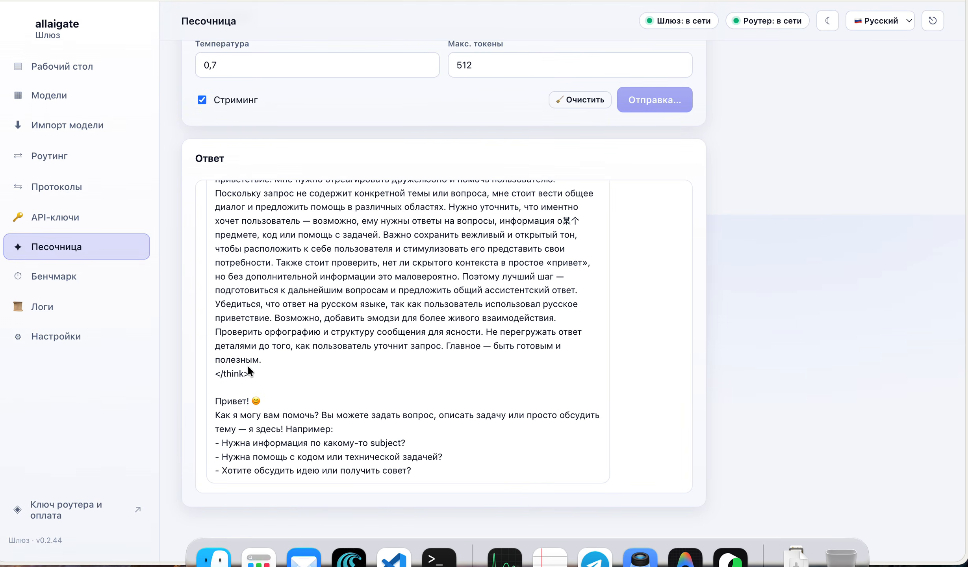
scroll(409, 357, up, 10)
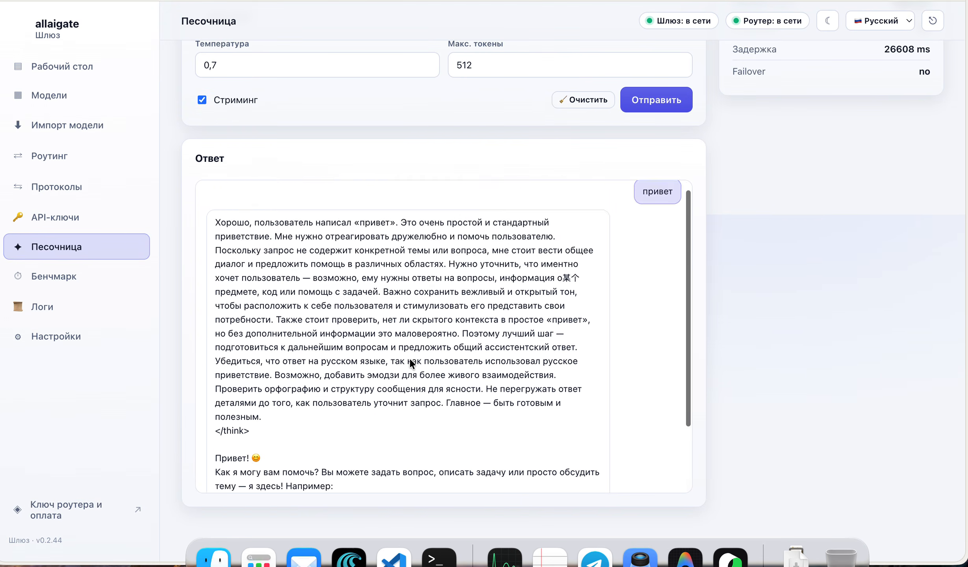
scroll(748, 338, up, 10)
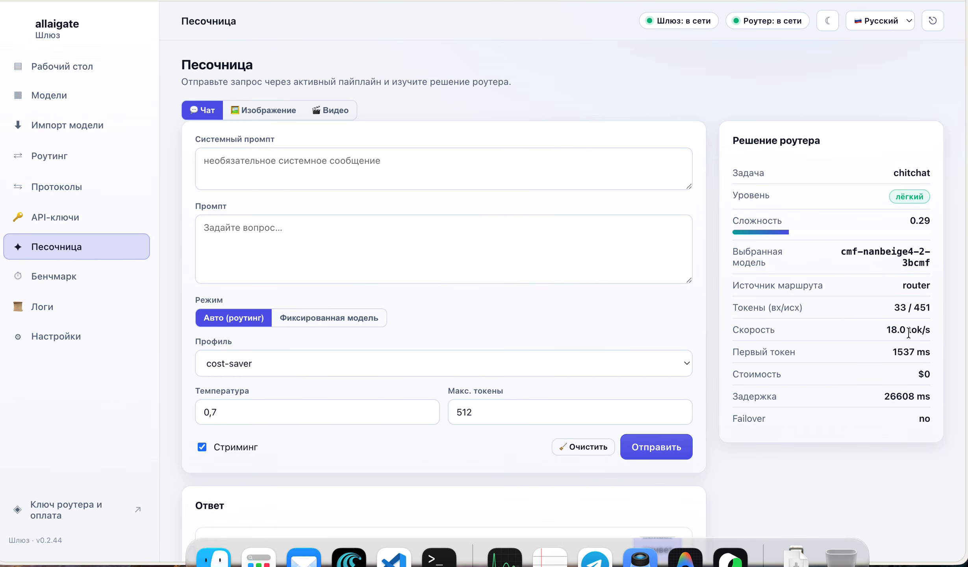
click(59, 278)
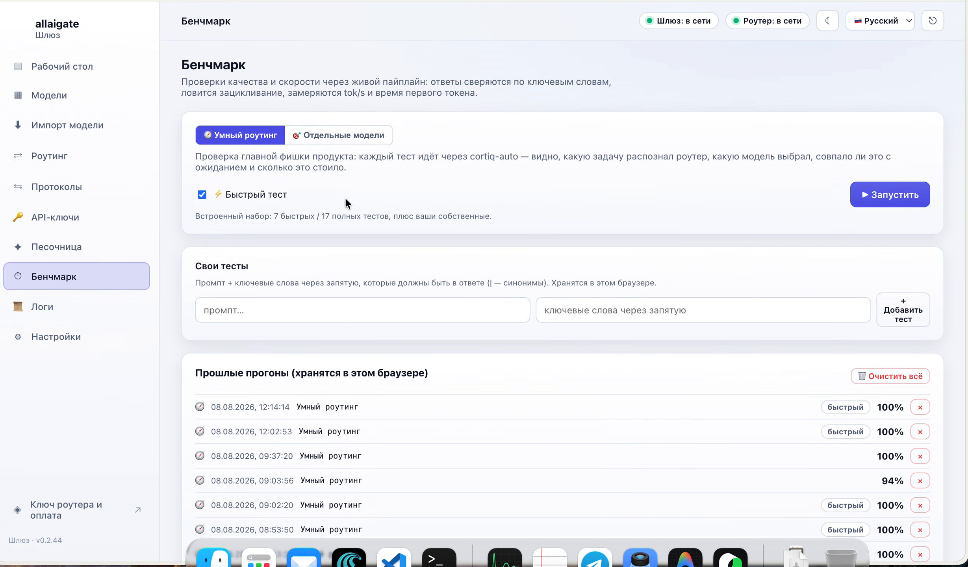
Start the quick 7-test smart-routing benchmark and follow its first results
click(882, 198)
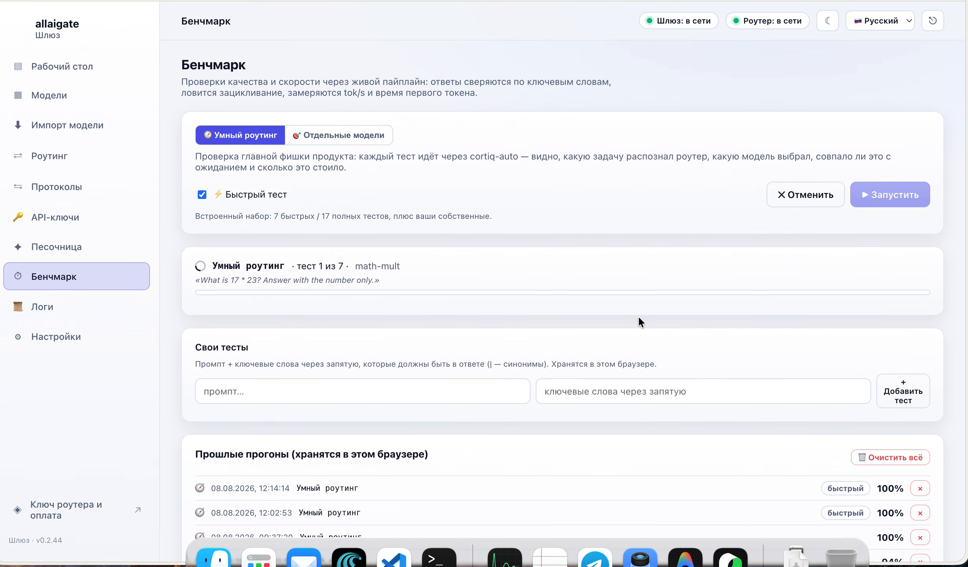
scroll(694, 295, down, 5)
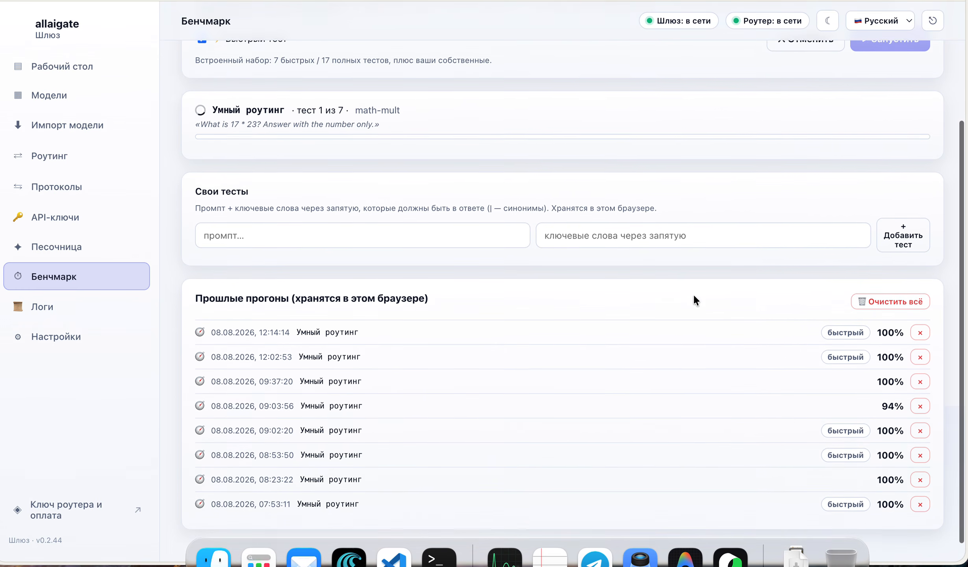
scroll(694, 296, up, 2)
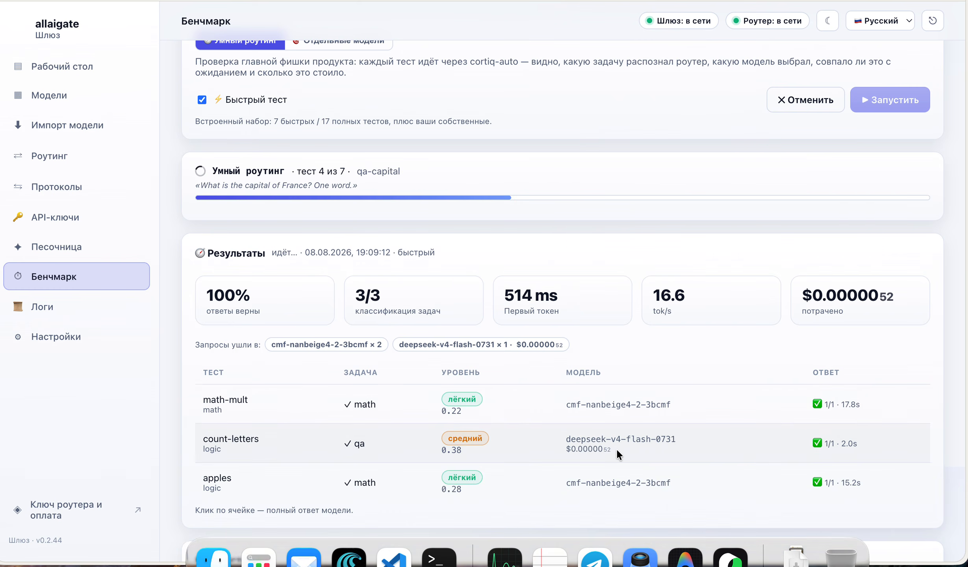
Review the finished benchmark (100% correct, 6/6 classified, $0.000022) and past runs, then open Логи
scroll(616, 448, down, 4)
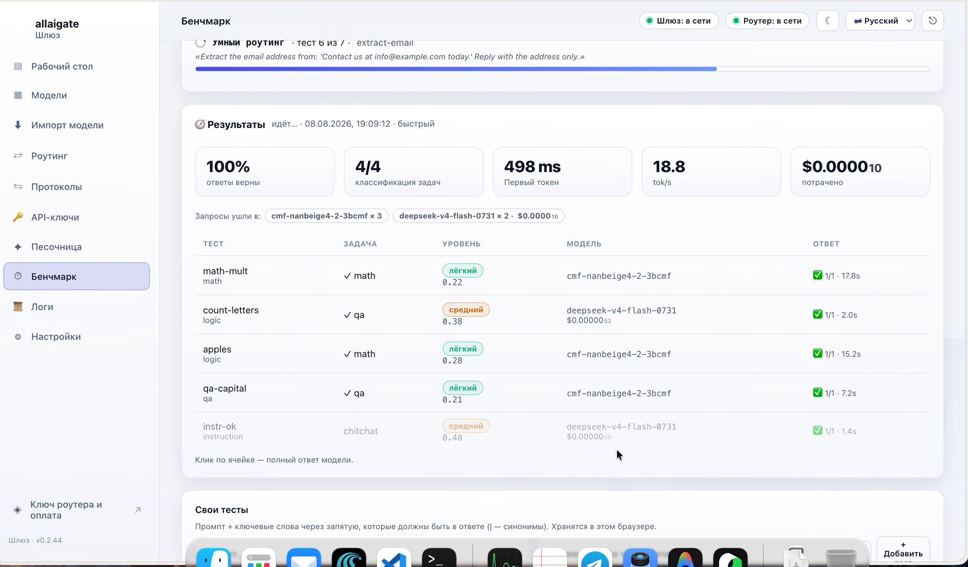
scroll(615, 448, down, 5)
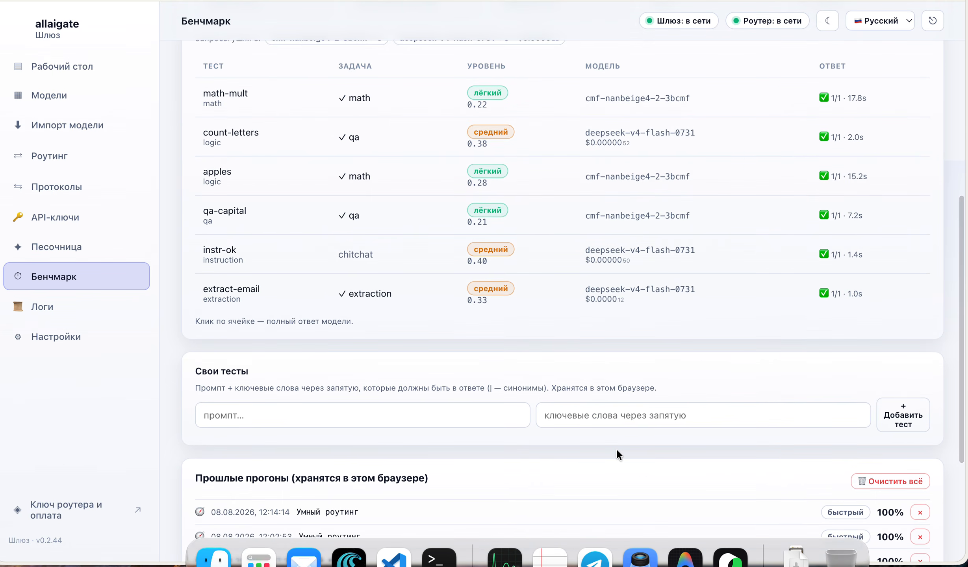
scroll(617, 451, down, 5)
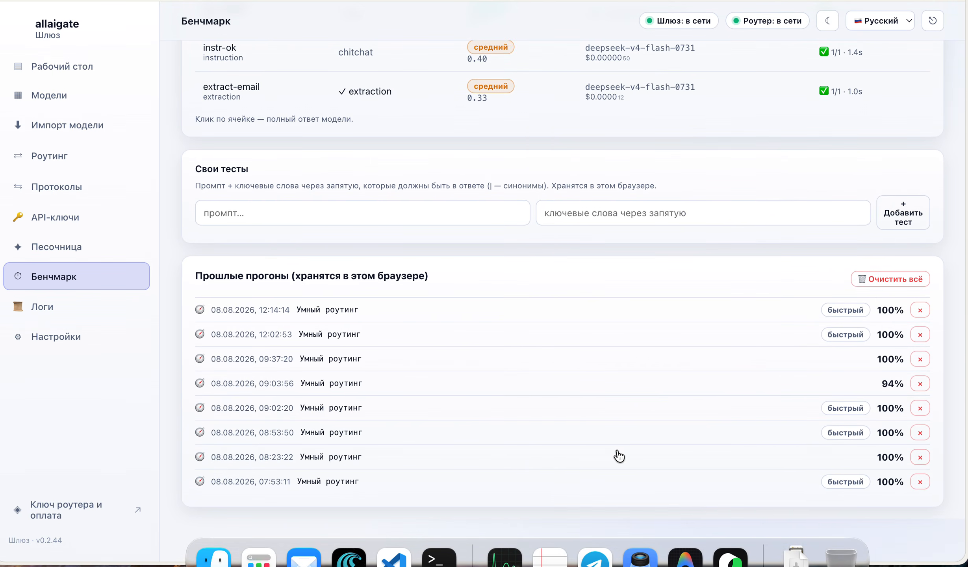
scroll(619, 454, up, 2)
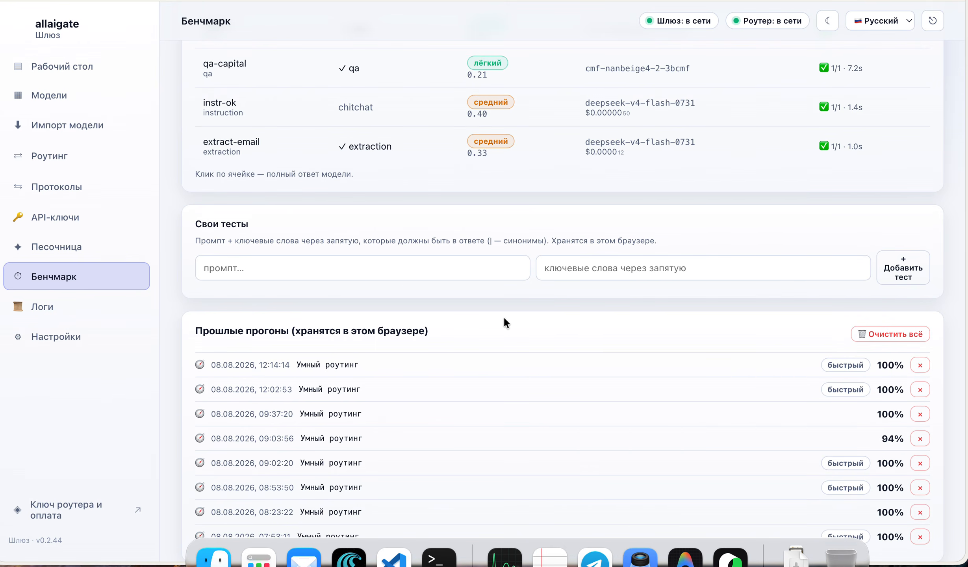
scroll(547, 370, up, 5)
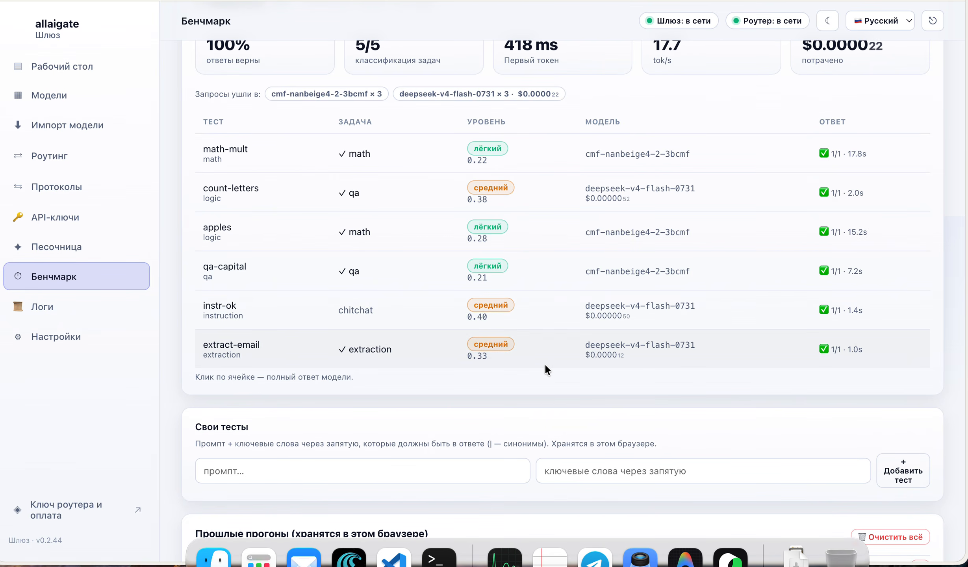
scroll(546, 368, up, 4)
scroll(546, 366, up, 3)
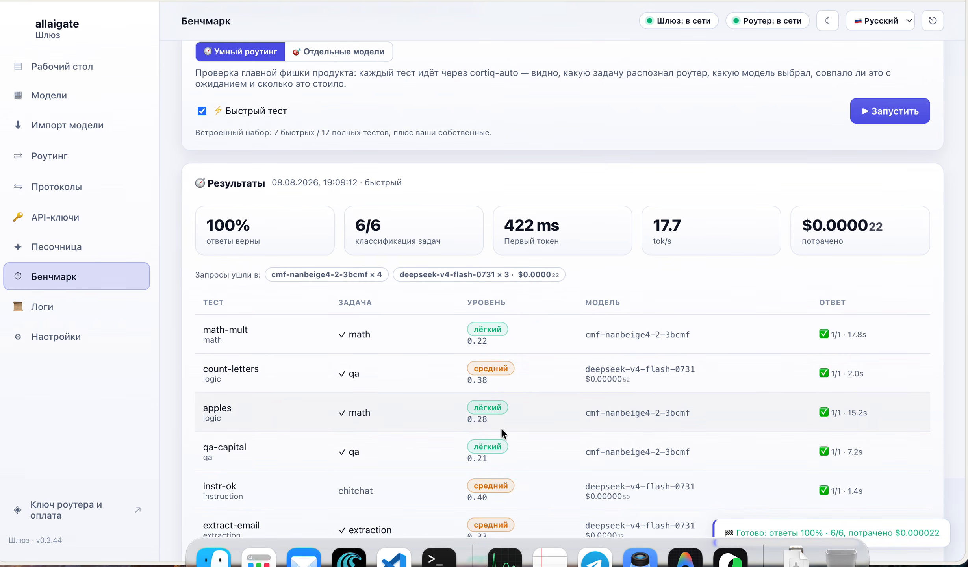
scroll(501, 426, down, 5)
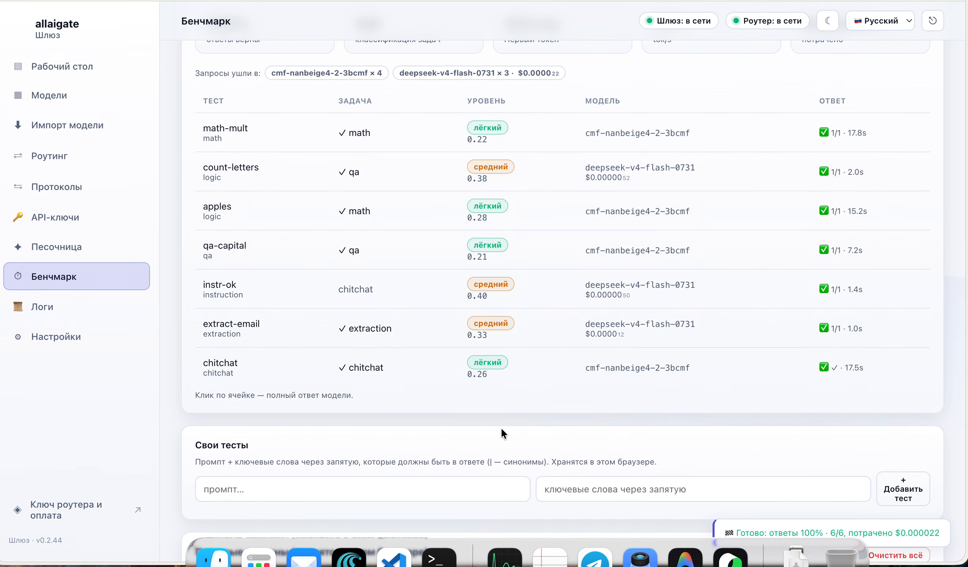
scroll(500, 426, up, 4)
scroll(500, 427, down, 1)
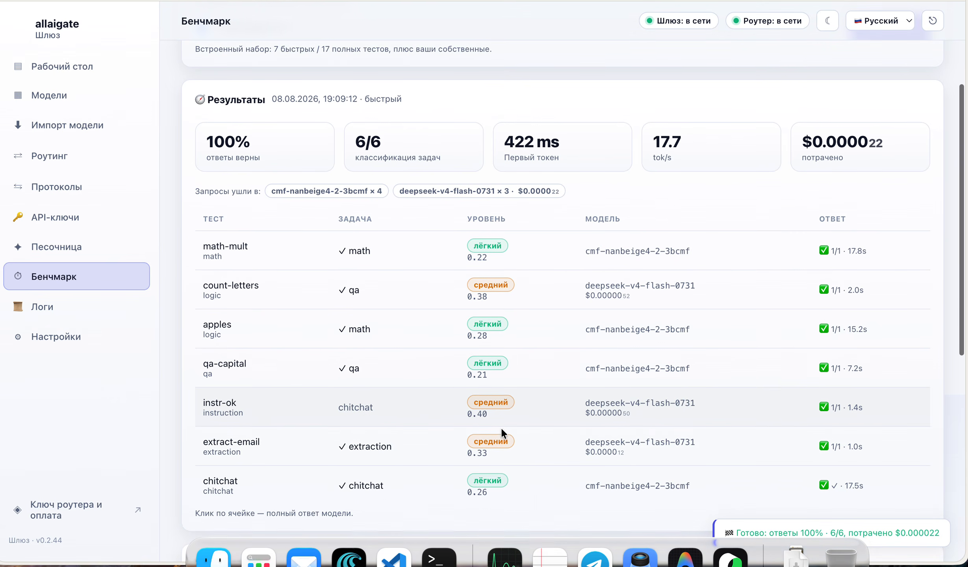
scroll(500, 427, down, 3)
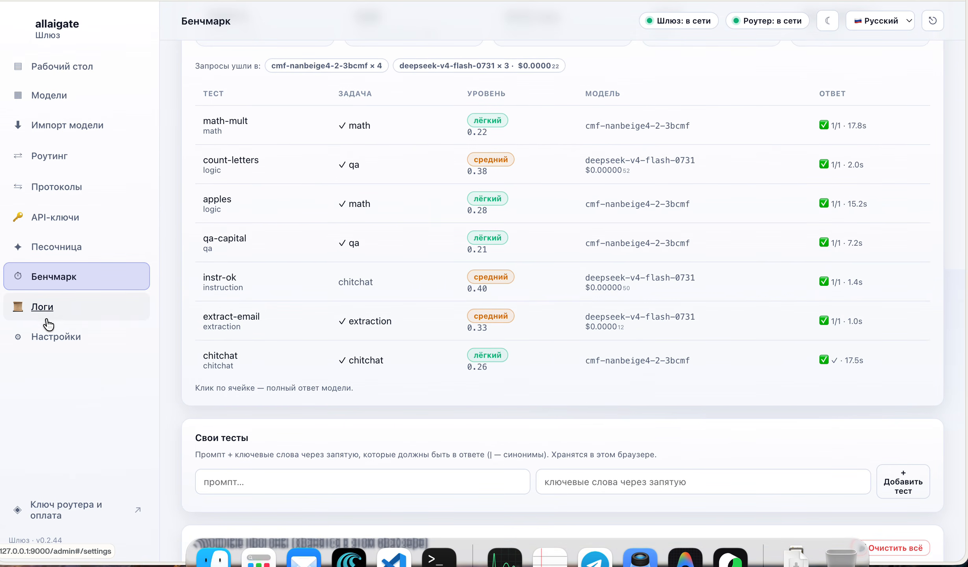
click(49, 310)
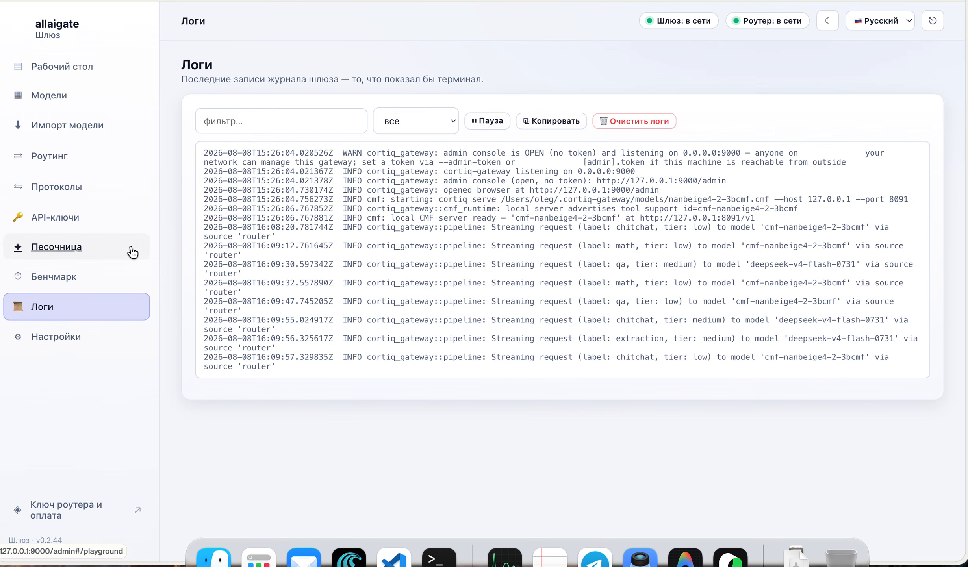
Open Настройки, focus the URL роутера field, and browse caching, statistics and local model sections
click(62, 338)
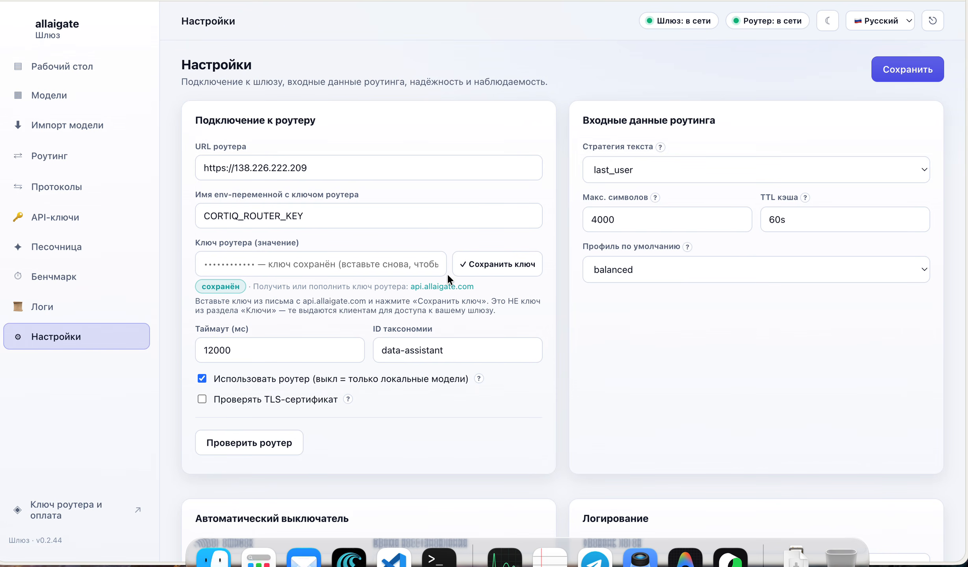
click(351, 168)
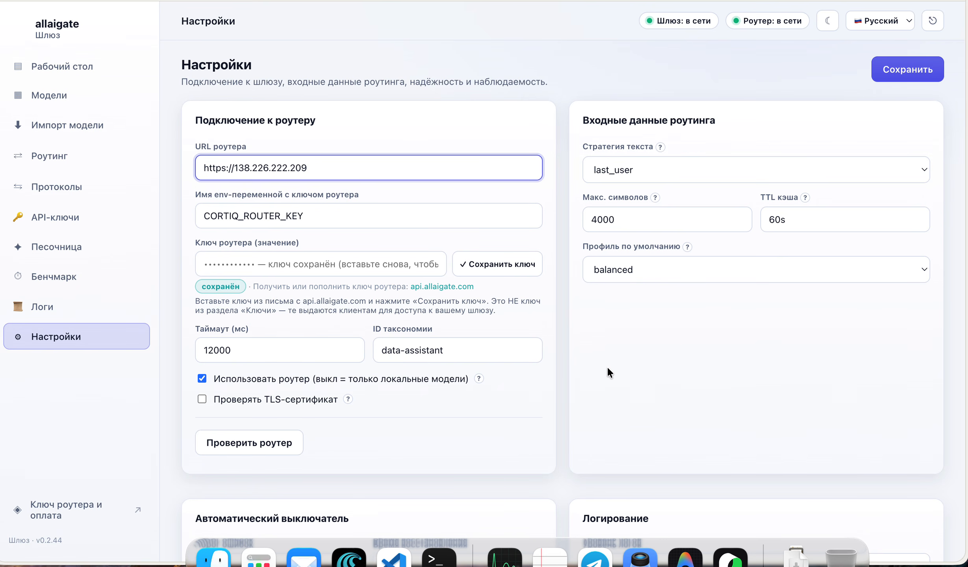
scroll(709, 380, down, 3)
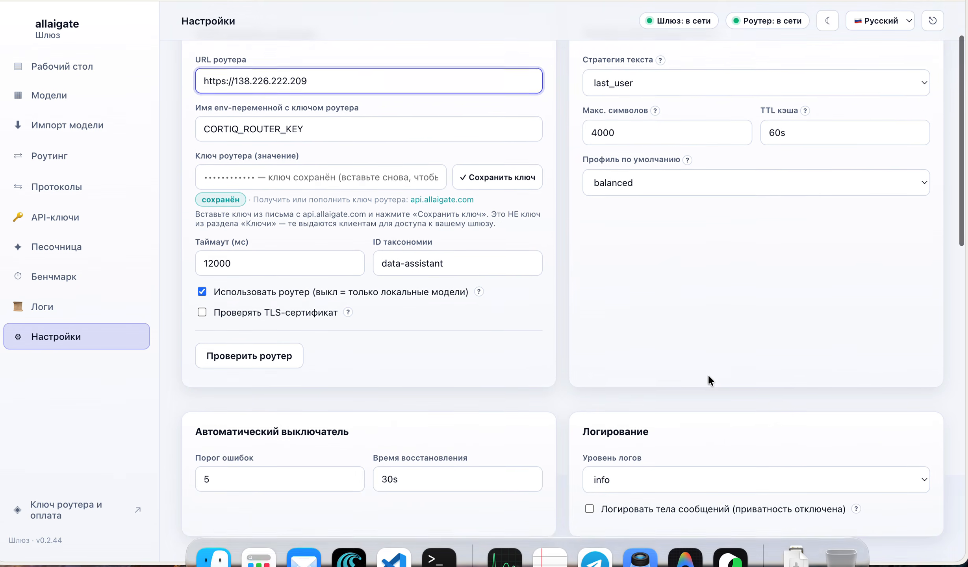
scroll(708, 376, down, 8)
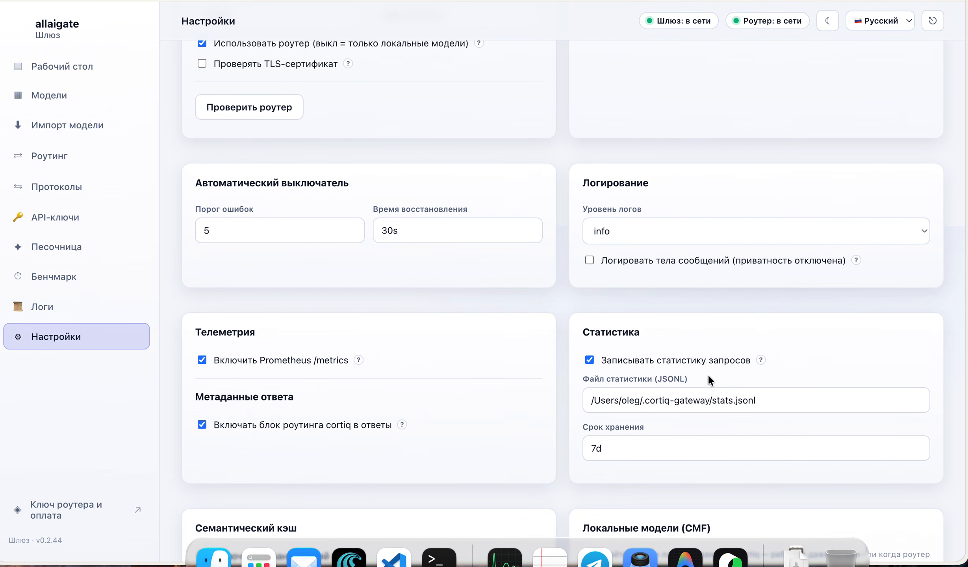
scroll(708, 376, down, 5)
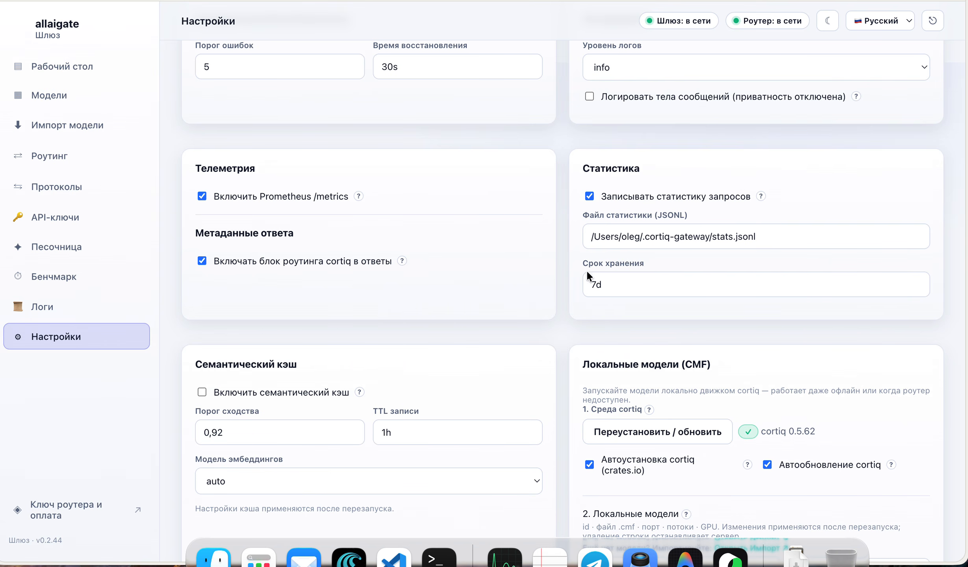
scroll(775, 314, down, 8)
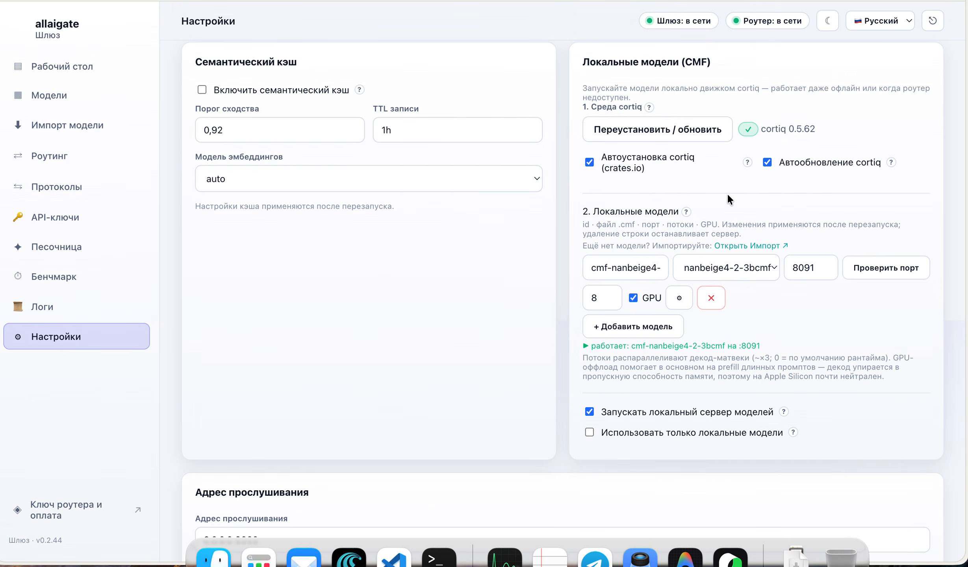
scroll(728, 197, down, 3)
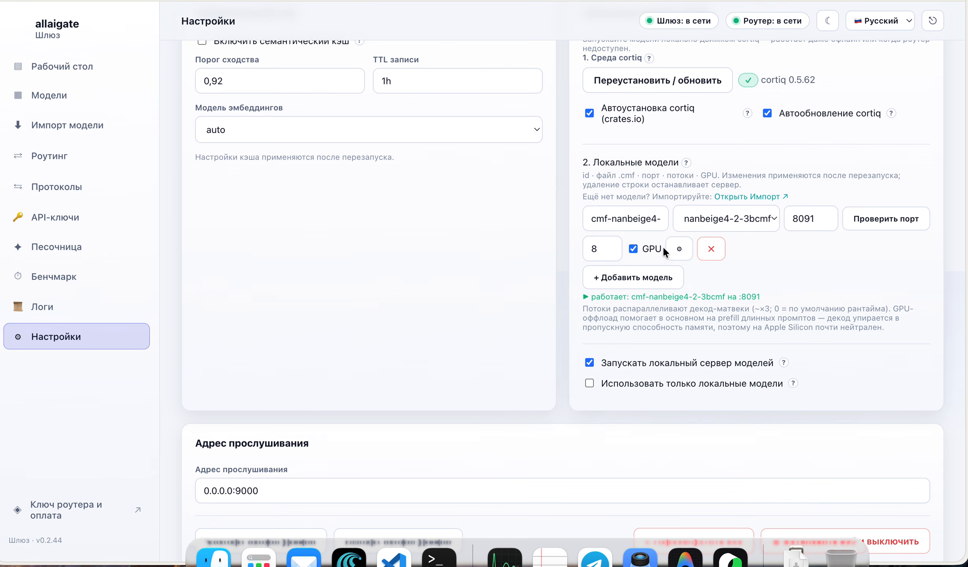
click(676, 252)
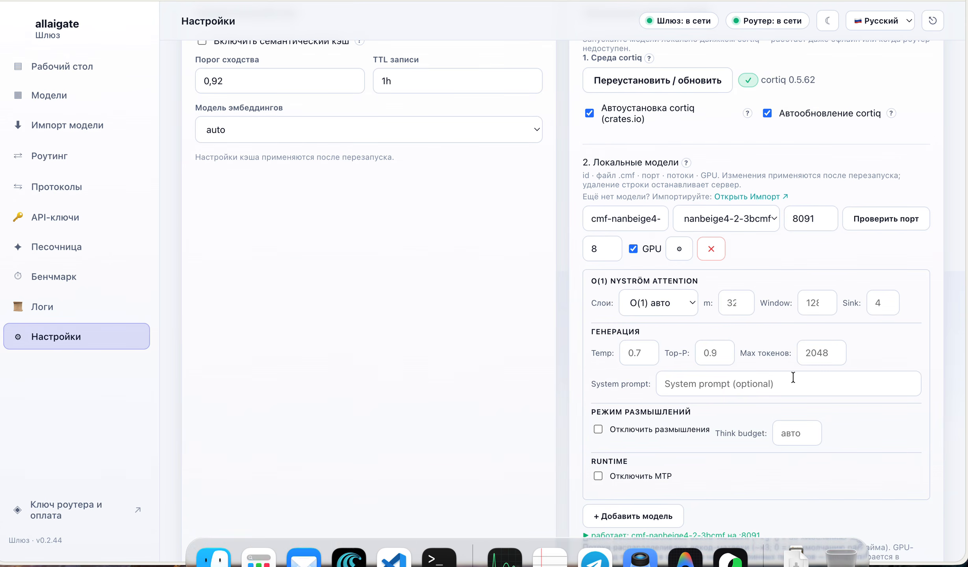
scroll(792, 375, down, 3)
scroll(792, 375, up, 2)
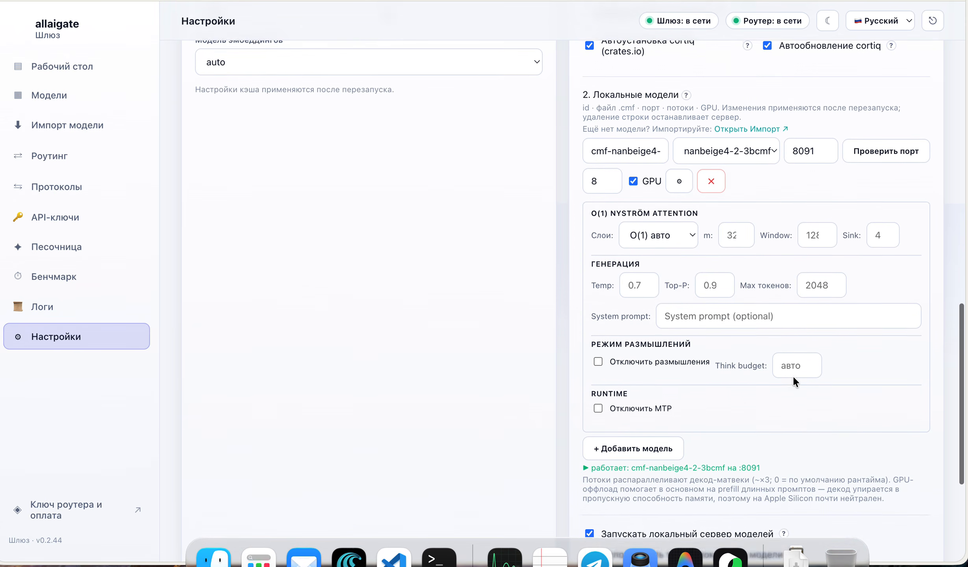
click(679, 198)
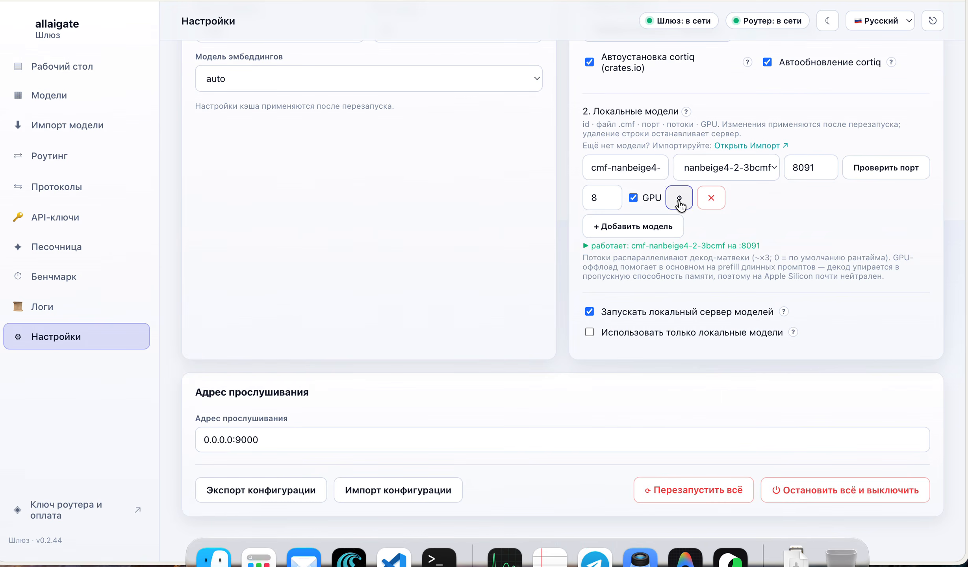
scroll(714, 296, down, 2)
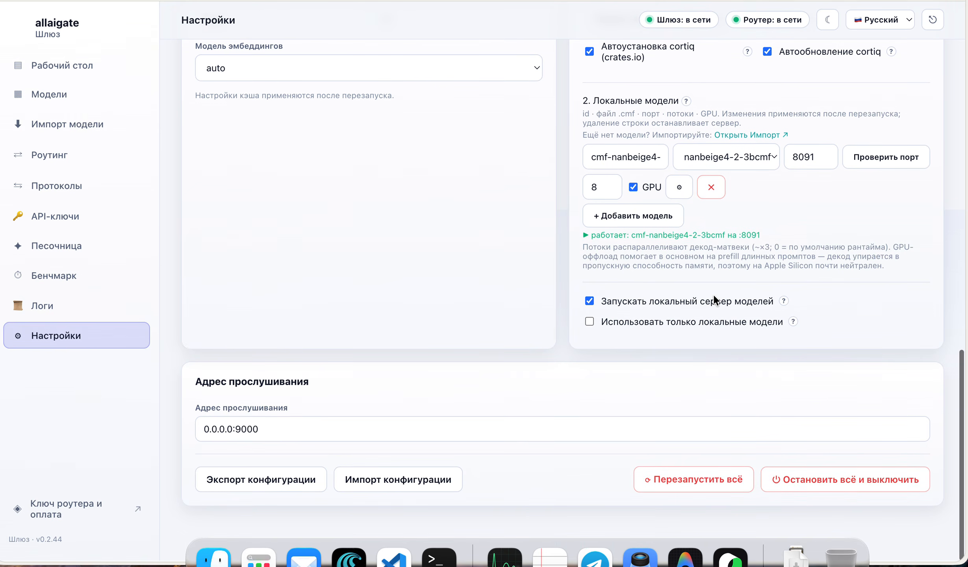
scroll(715, 301, up, 15)
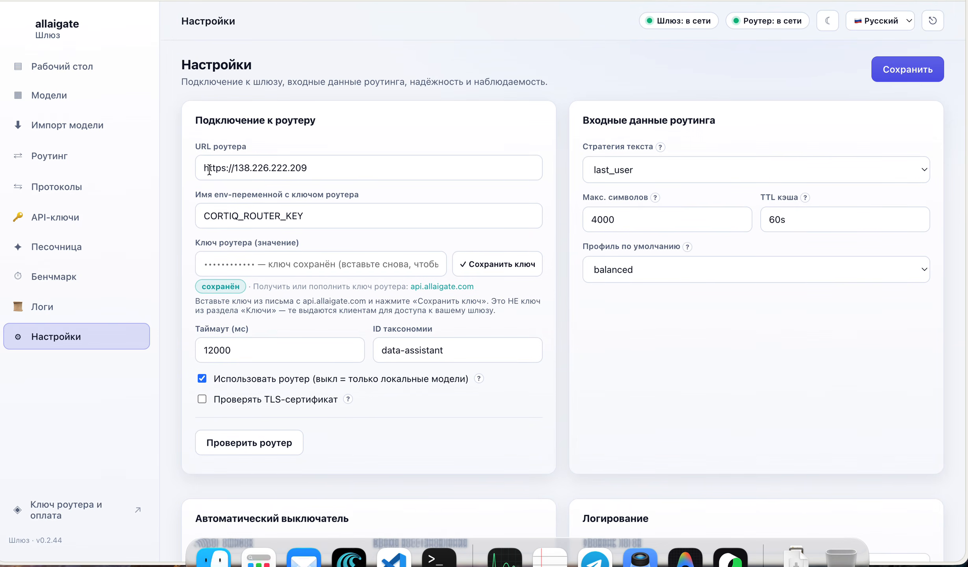
Return to the Рабочий стол dashboard showing 584 requests and 98.3% success
click(64, 68)
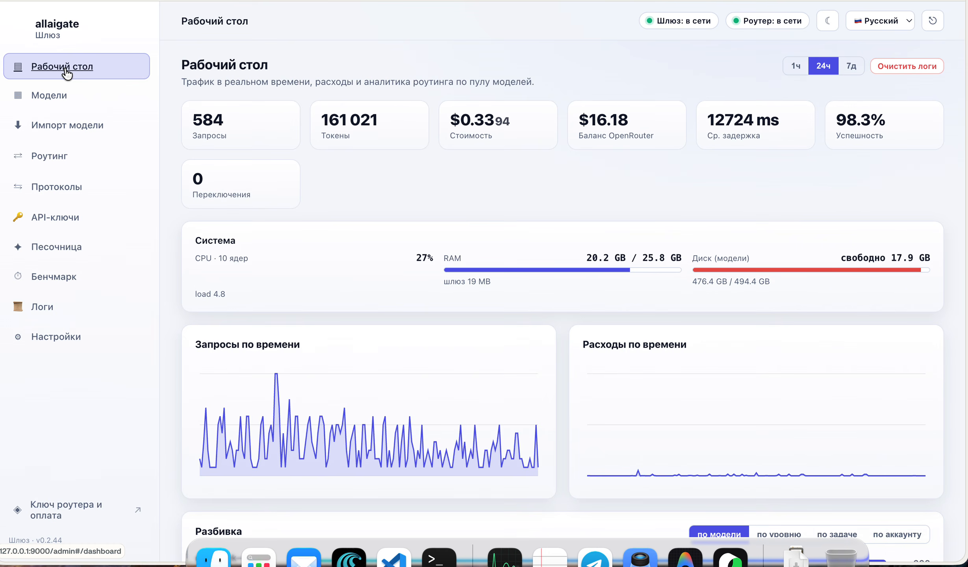